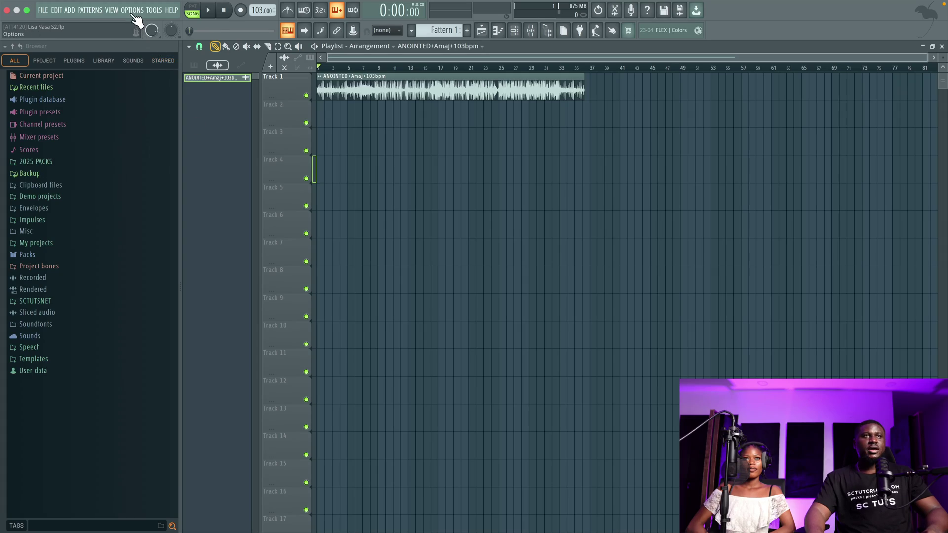
Set the audio device's buffer length to 46 samples (2 ms) in the audio settings.
click(133, 10)
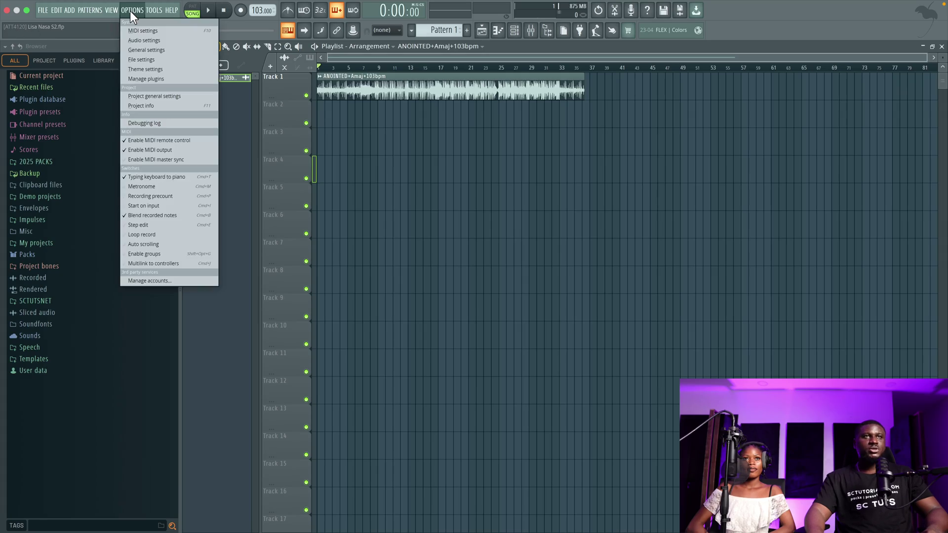
click(144, 39)
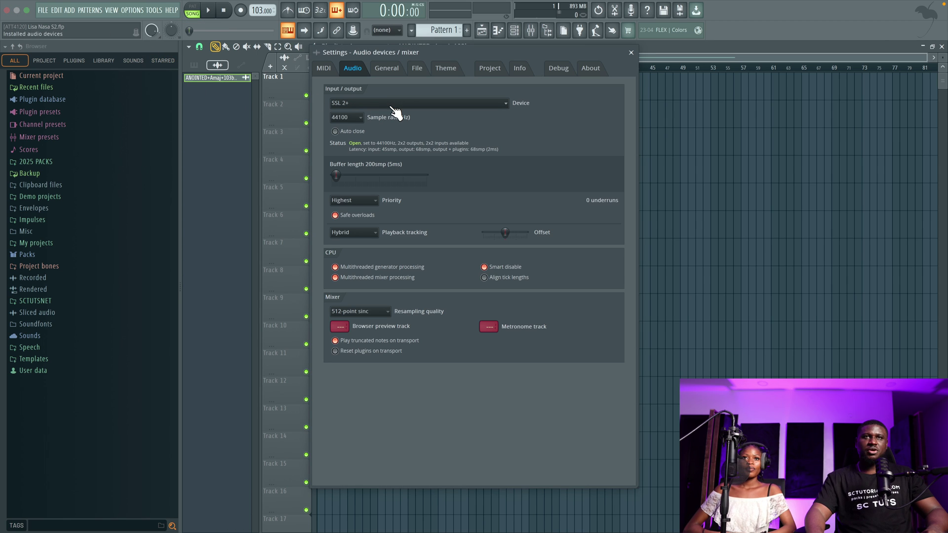
click(331, 175)
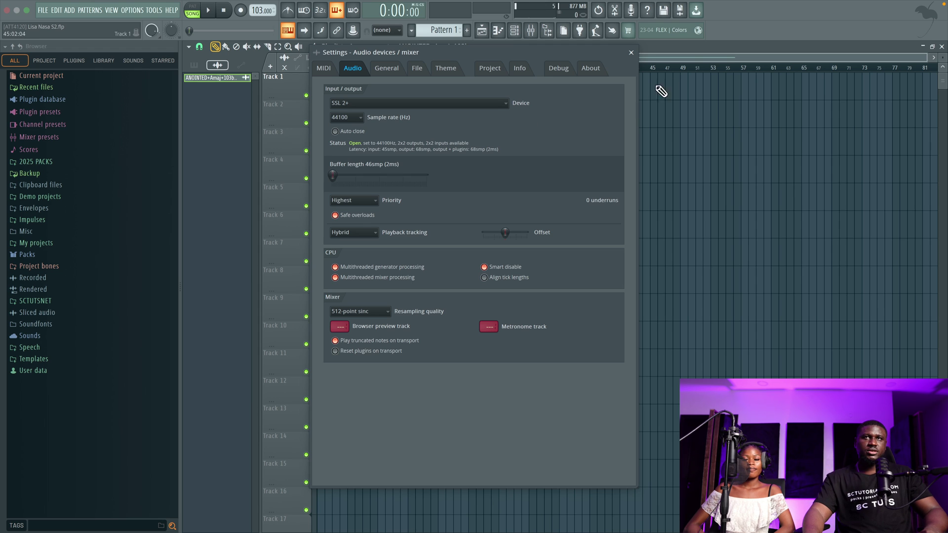
key(Escape)
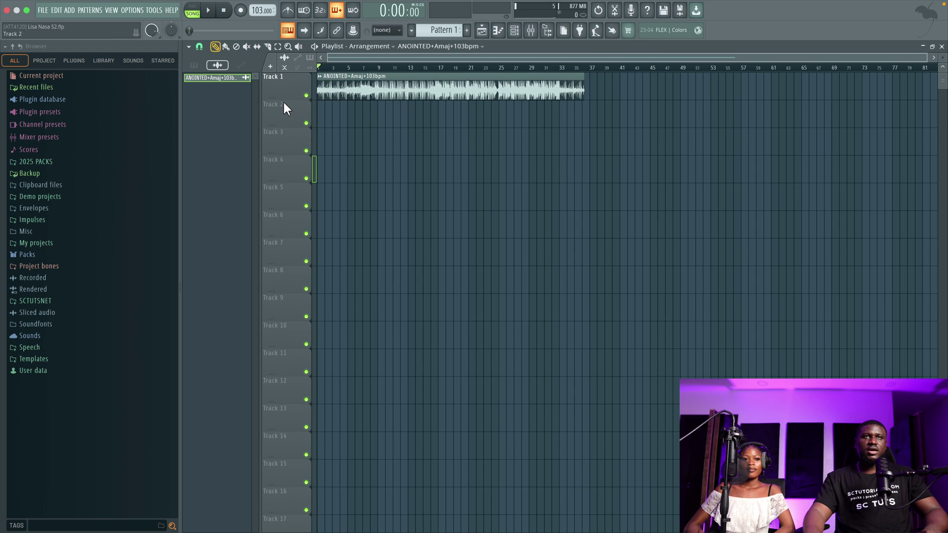
Make playlist track 1 an audio track routed to mixer Insert 1 and rename it BEAT.
right_click(283, 87)
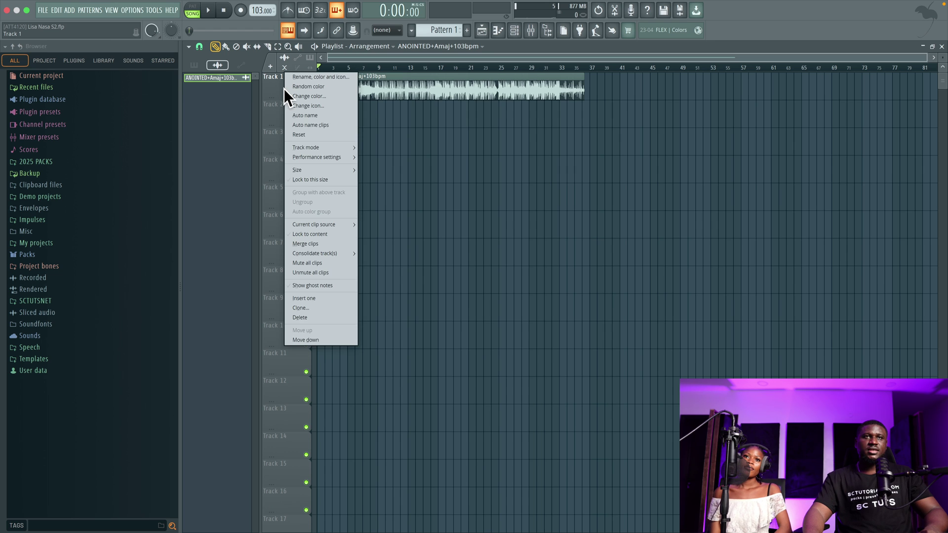
mouse_move(308, 147)
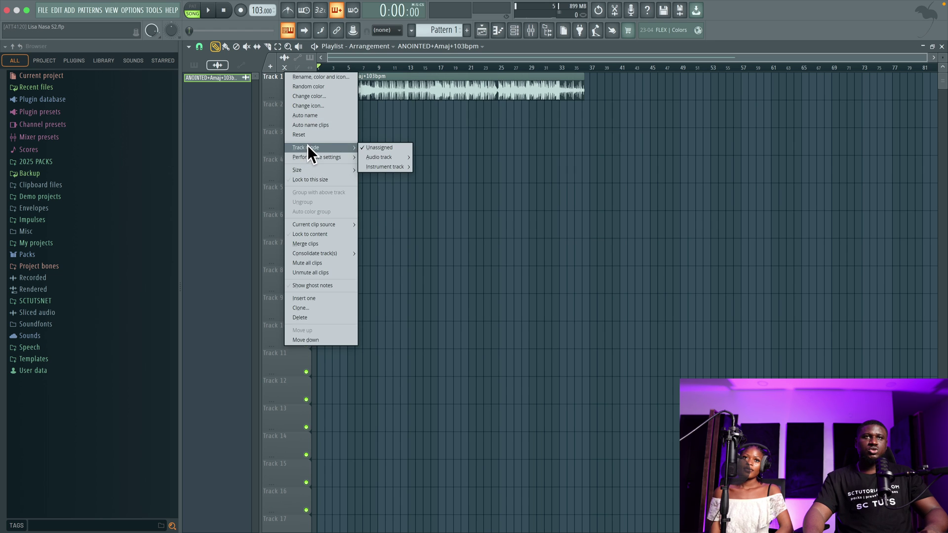
mouse_move(380, 157)
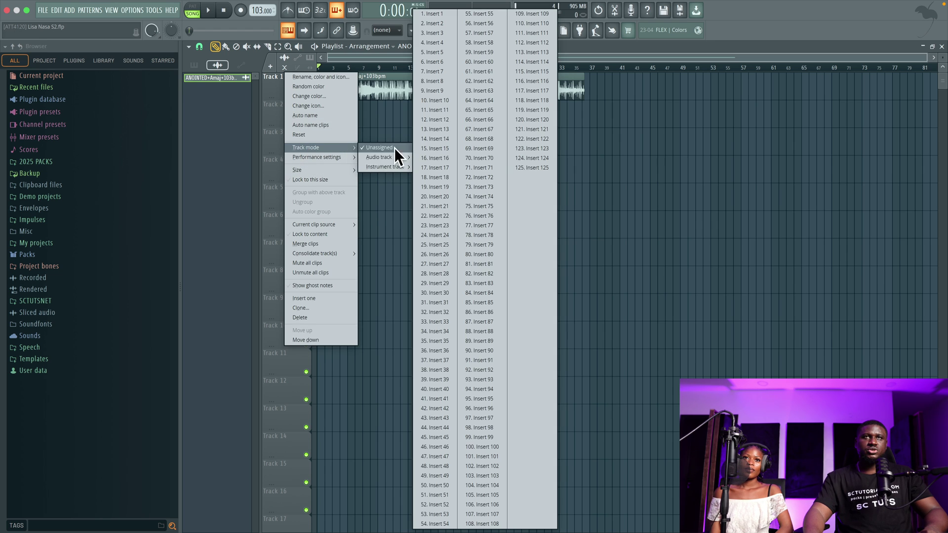
click(446, 15)
right_click(276, 75)
click(292, 78)
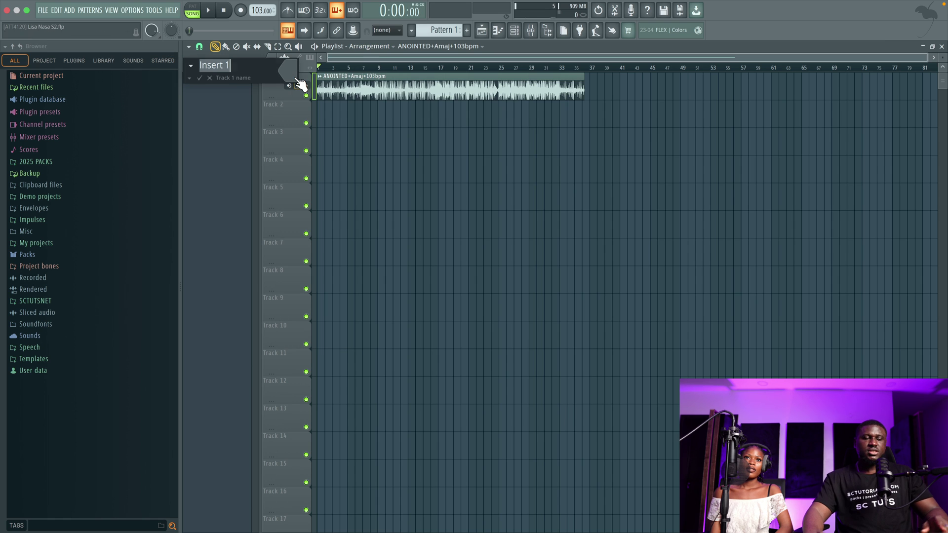
text(BEAT)
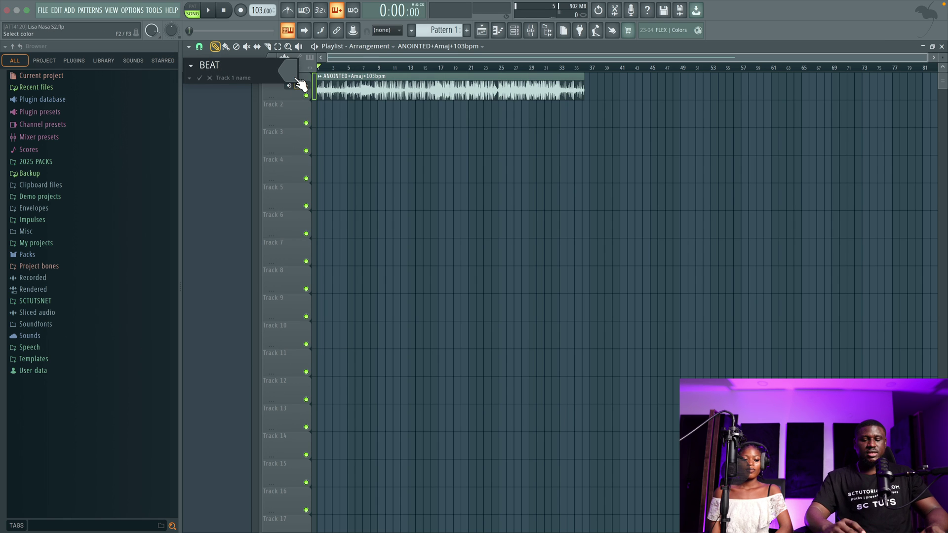
key(Return)
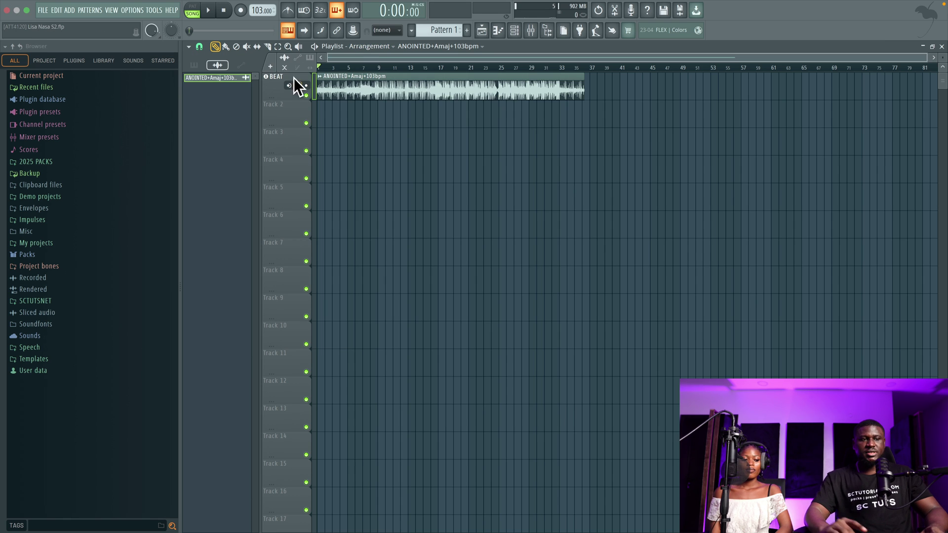
Make playlist track 3 an audio track routed to mixer Insert 3 and rename it LEAD VOX.
right_click(289, 133)
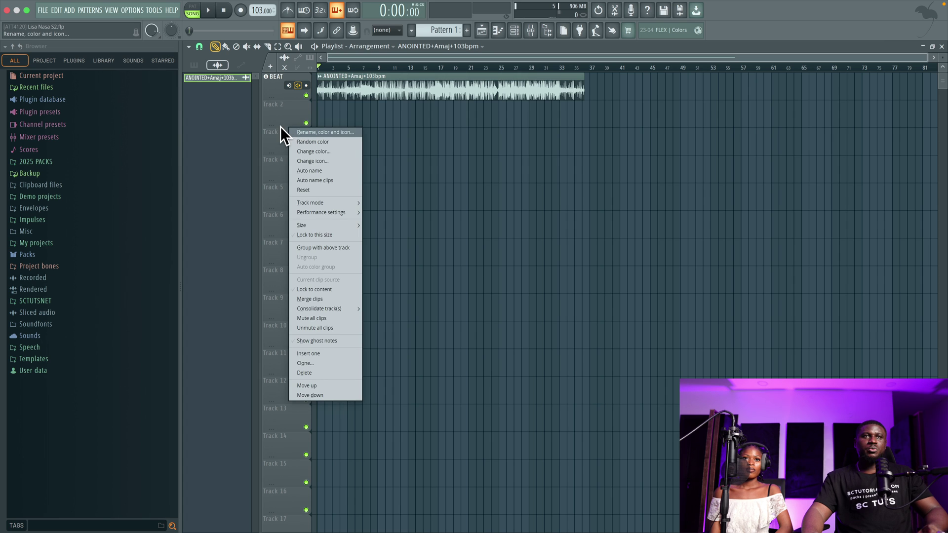
click(280, 126)
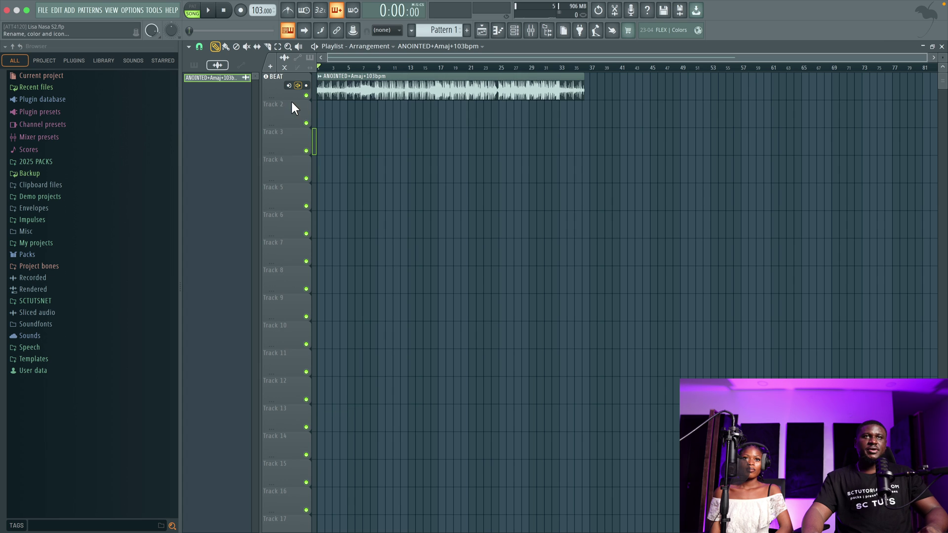
right_click(283, 138)
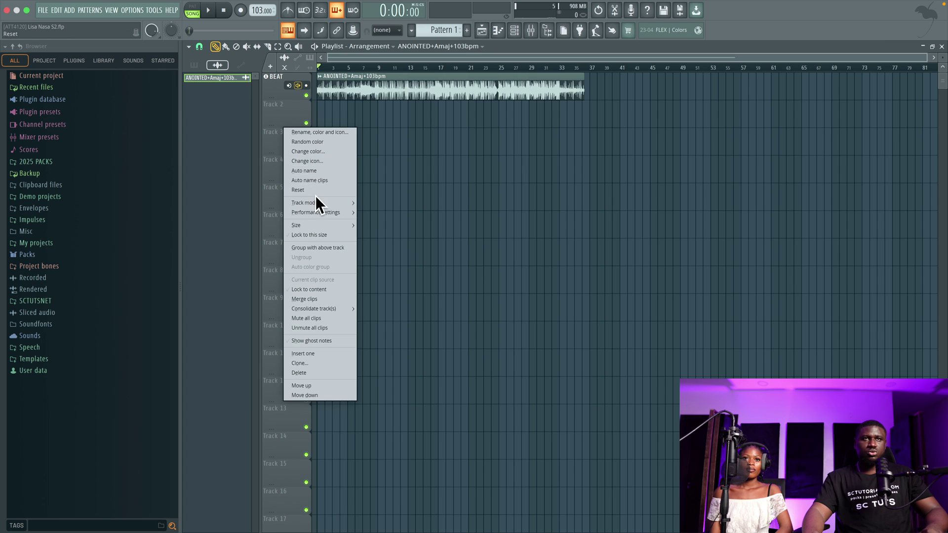
mouse_move(324, 203)
mouse_move(384, 211)
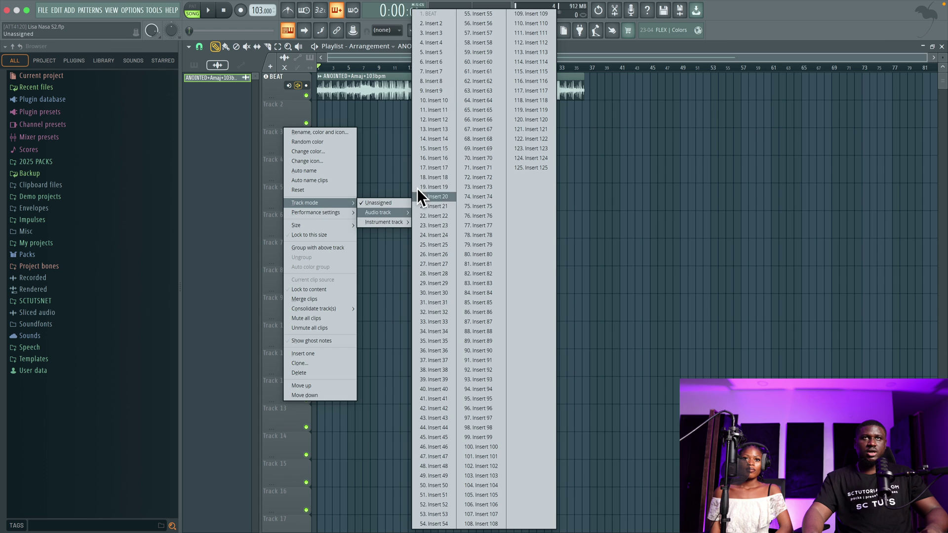
click(439, 33)
key(F2)
text(LEAD VOX)
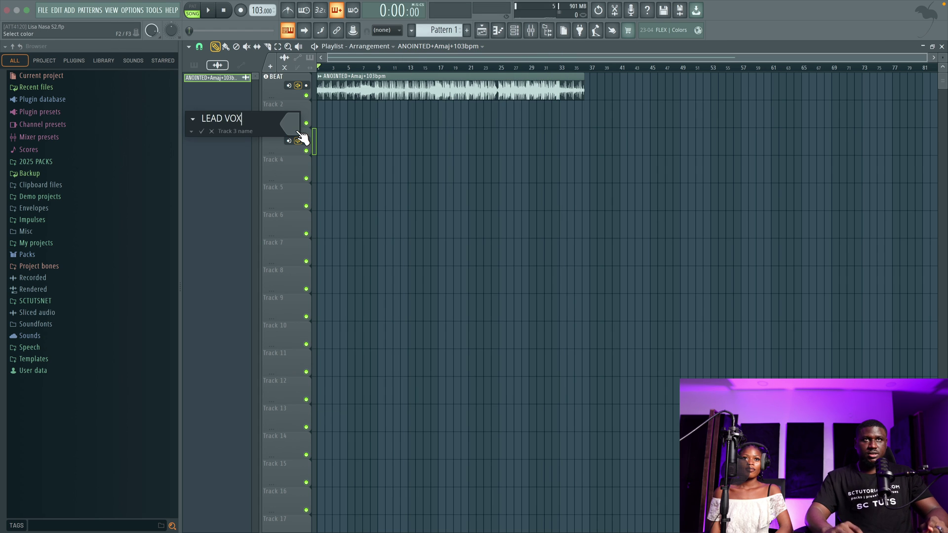
key(Return)
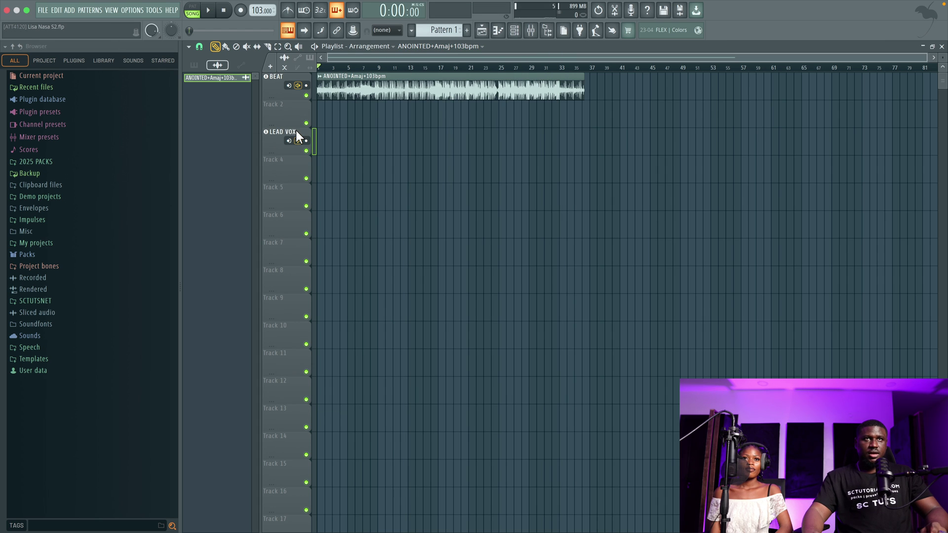
Make playlist track 4 an audio track routed to mixer Insert 4 and rename it BACK UP VOX.
right_click(293, 170)
mouse_move(314, 230)
mouse_move(396, 238)
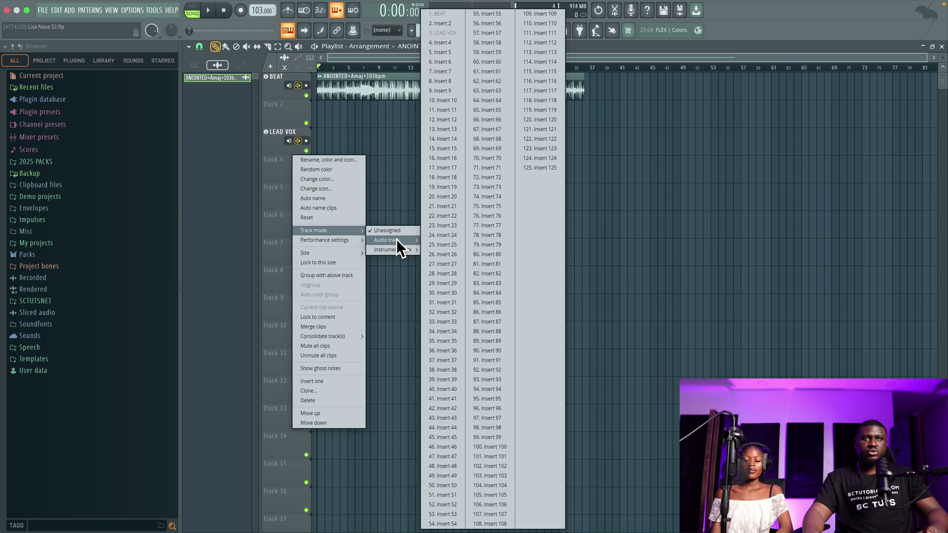
click(448, 41)
right_click(280, 163)
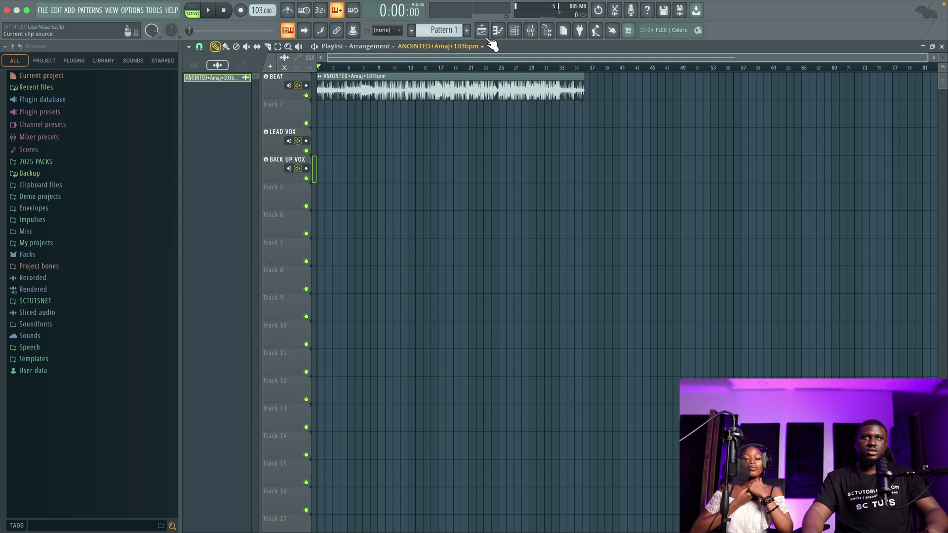
Assign mono Input 1 to the LEAD VOX mixer track and set its external input monitoring to Off.
click(530, 31)
click(108, 99)
click(439, 69)
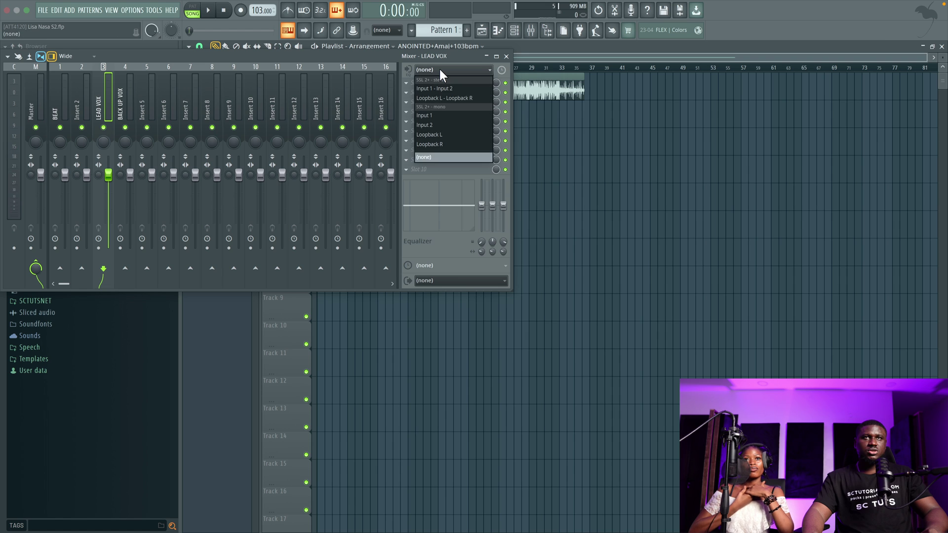
click(437, 117)
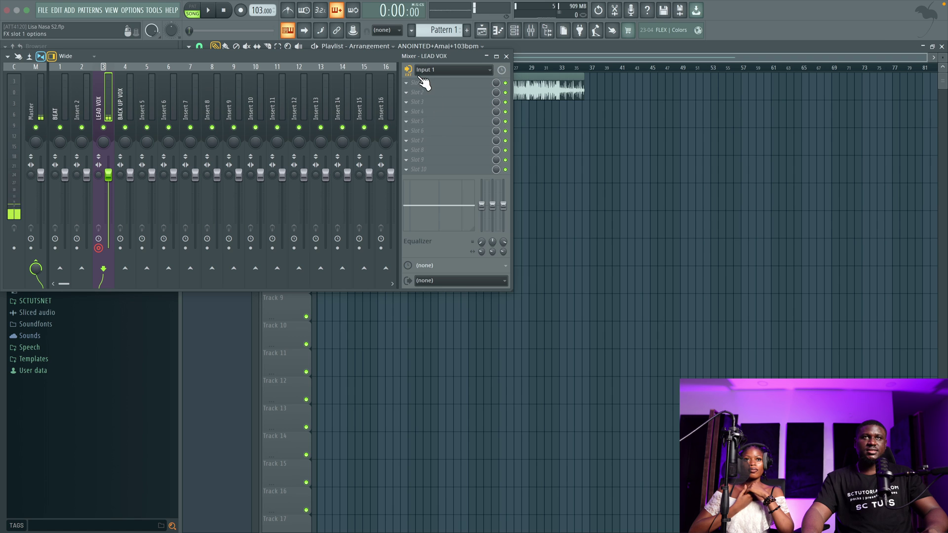
right_click(411, 70)
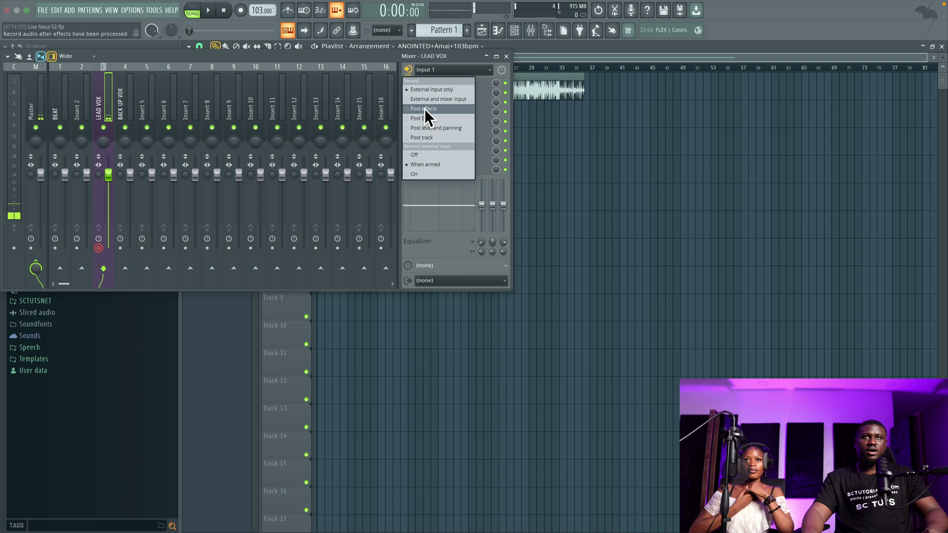
click(419, 156)
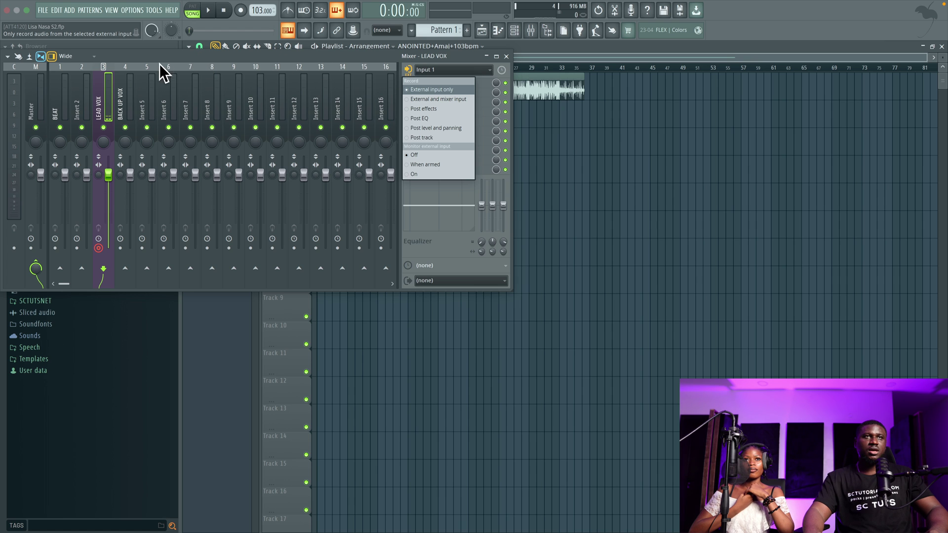
Assign an audio input to the BACK UP VOX mixer track and disarm that track for recording.
click(125, 87)
click(432, 69)
click(506, 55)
click(306, 168)
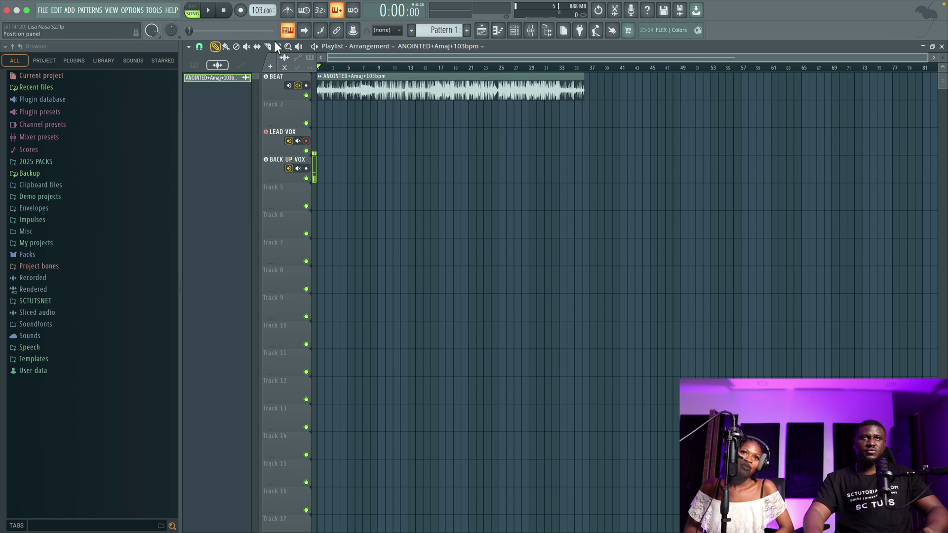
Detect the tempo of the beat sample on the BEAT track using the 75 to 150 BPM range.
double_click(373, 85)
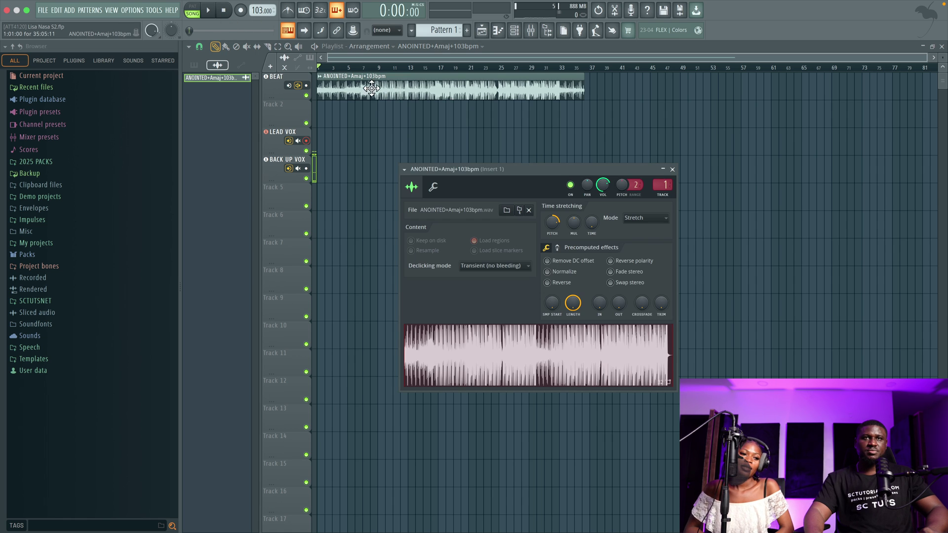
right_click(472, 346)
click(496, 475)
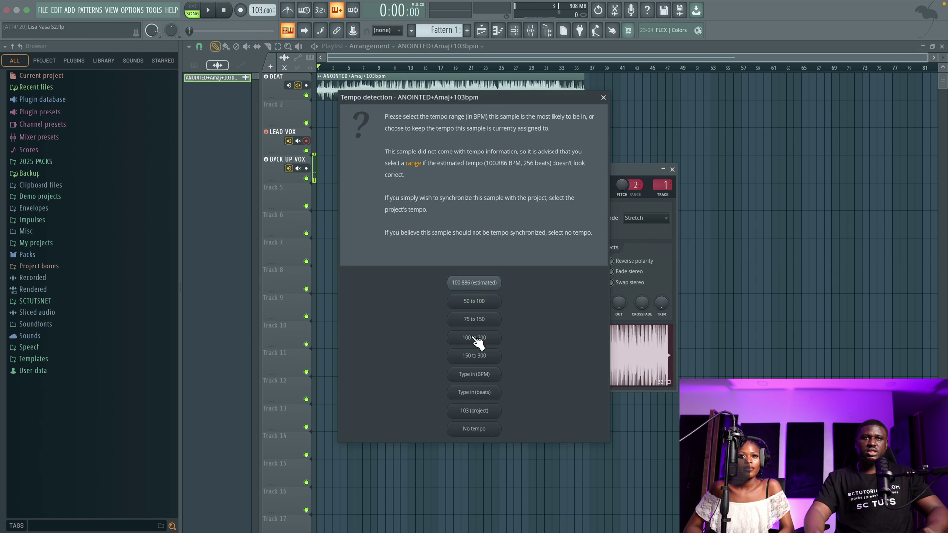
click(468, 320)
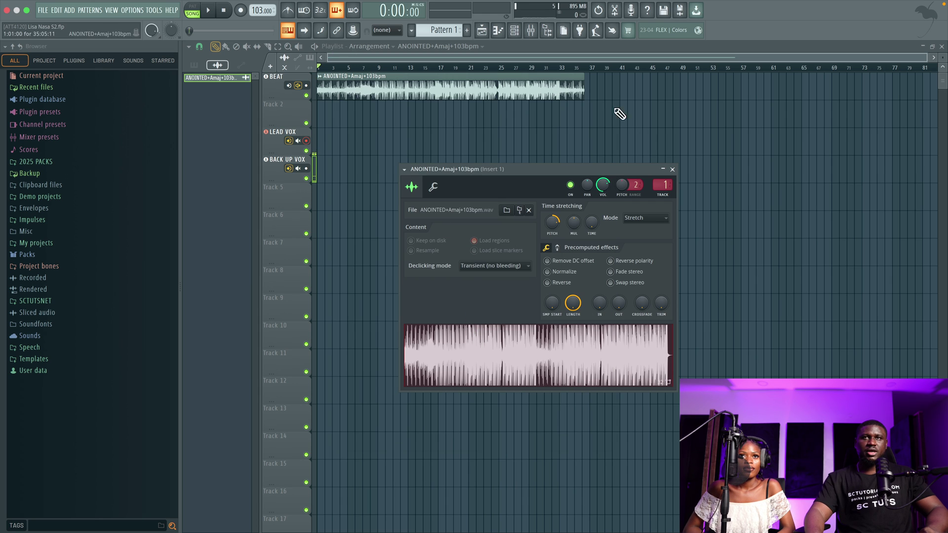
click(673, 170)
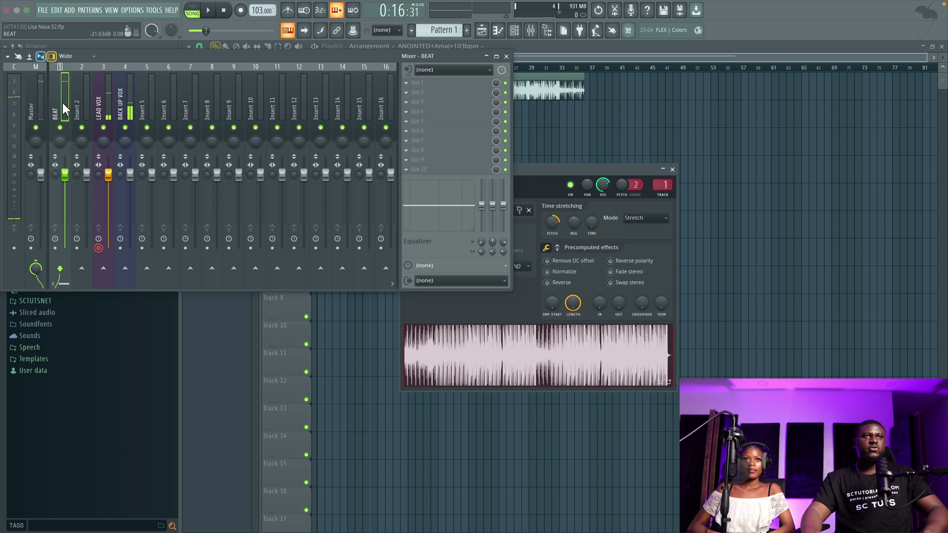
Lower the BEAT mixer level to 83% (-4.0 dB) during playback and clear the open windows off the playlist tracks.
drag(64, 174, 69, 190)
key(space)
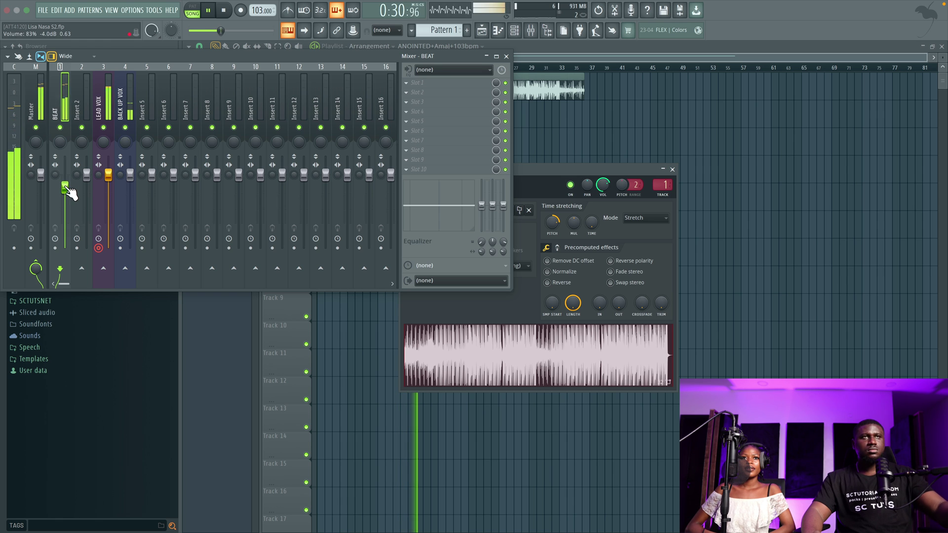
drag(151, 63, 484, 243)
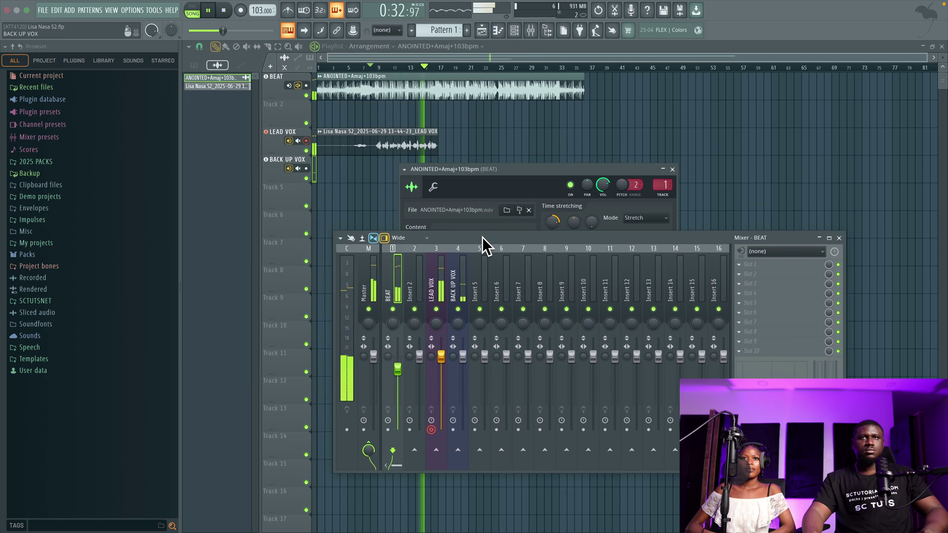
click(671, 170)
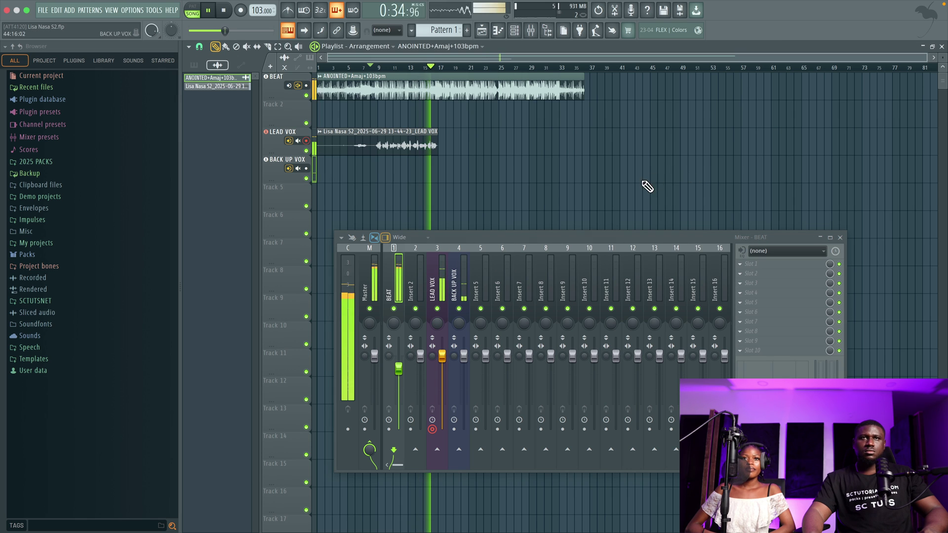
key(space)
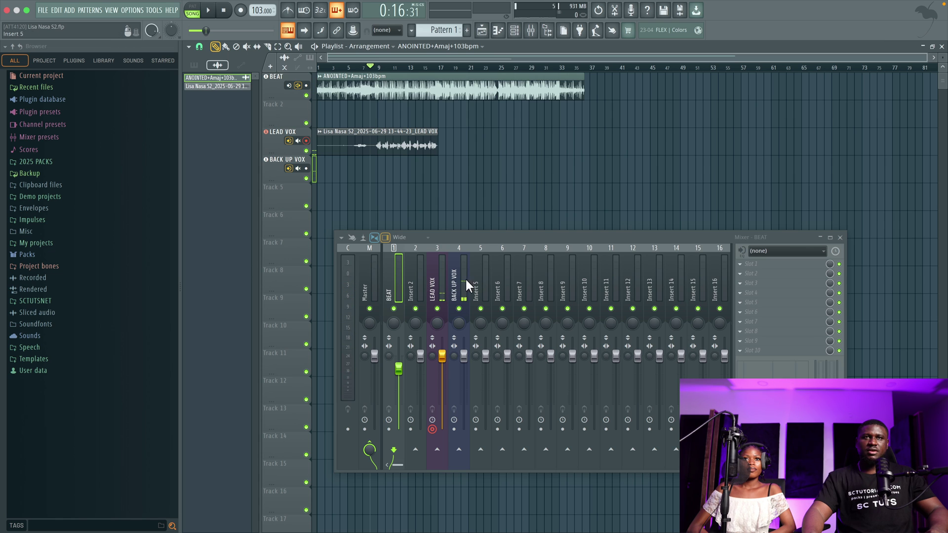
Inspect the sample settings of the recorded LEAD VOX clip.
double_click(390, 138)
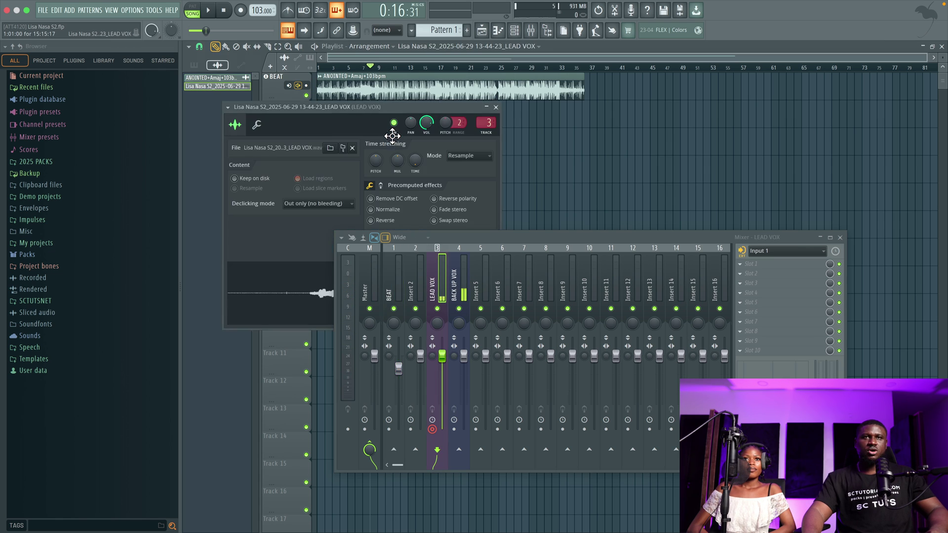
click(496, 107)
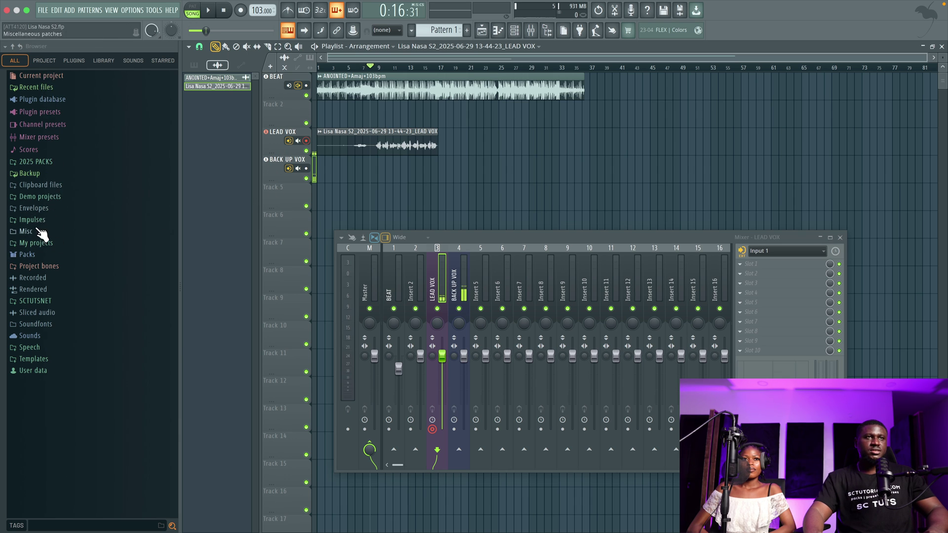
Load the light tuning - Stock preset from the AFRO VOCAL PRESETS tuning folder into the LEAD VOX track's first effect slot.
click(34, 301)
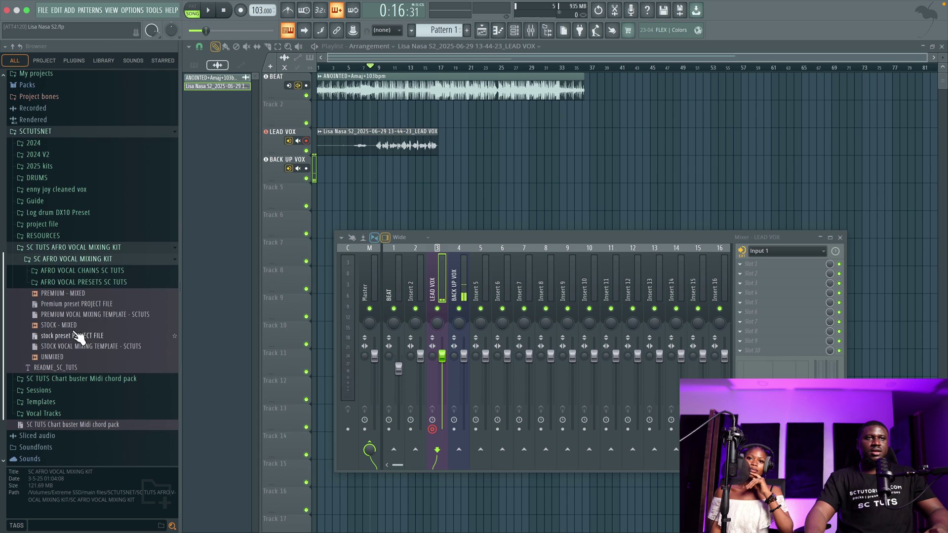
click(84, 284)
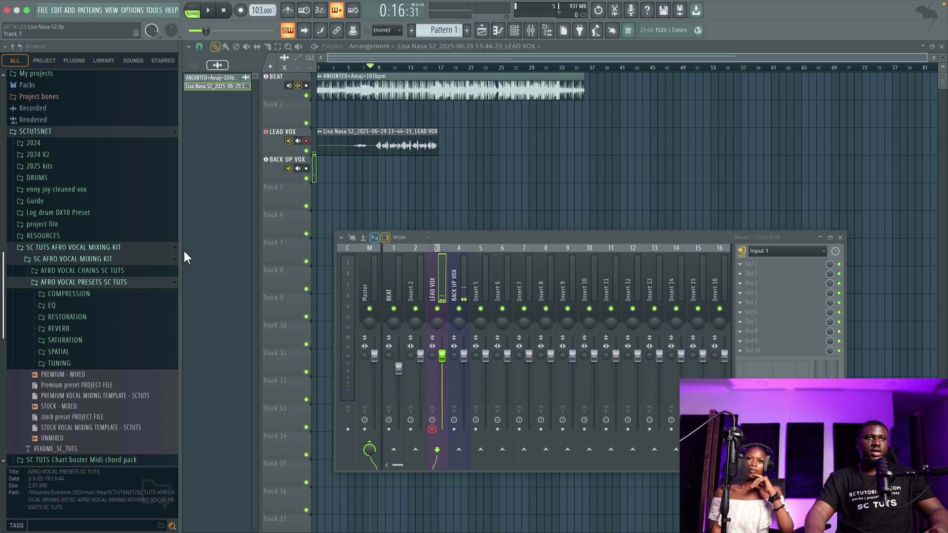
click(92, 361)
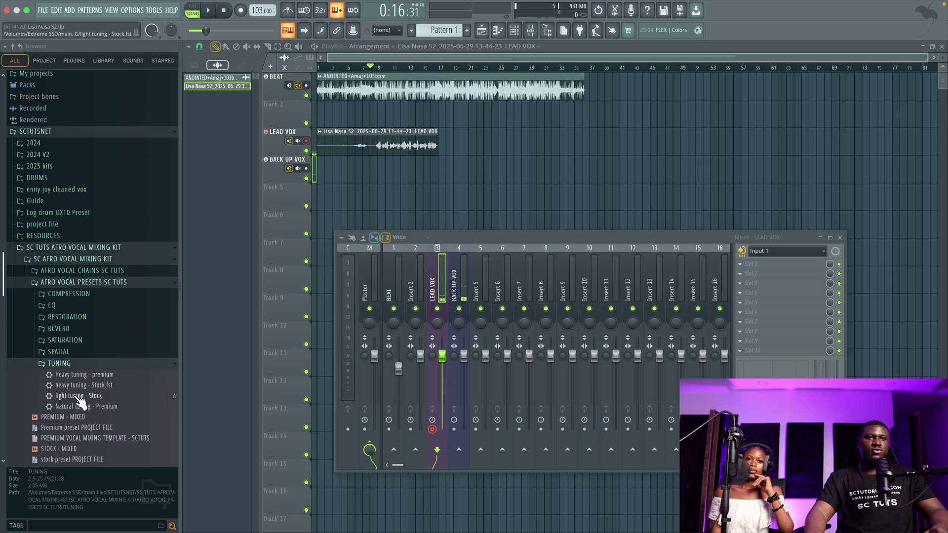
click(78, 397)
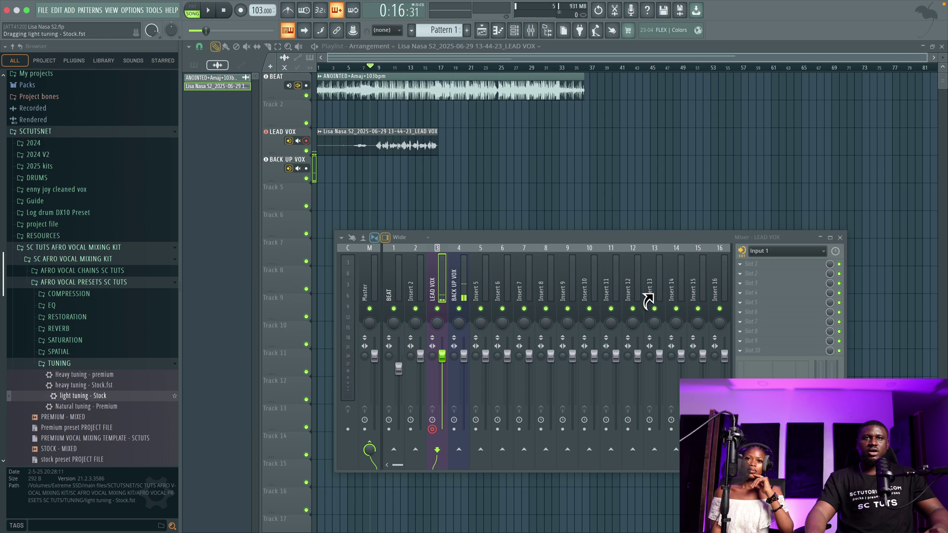
drag(761, 266, 765, 256)
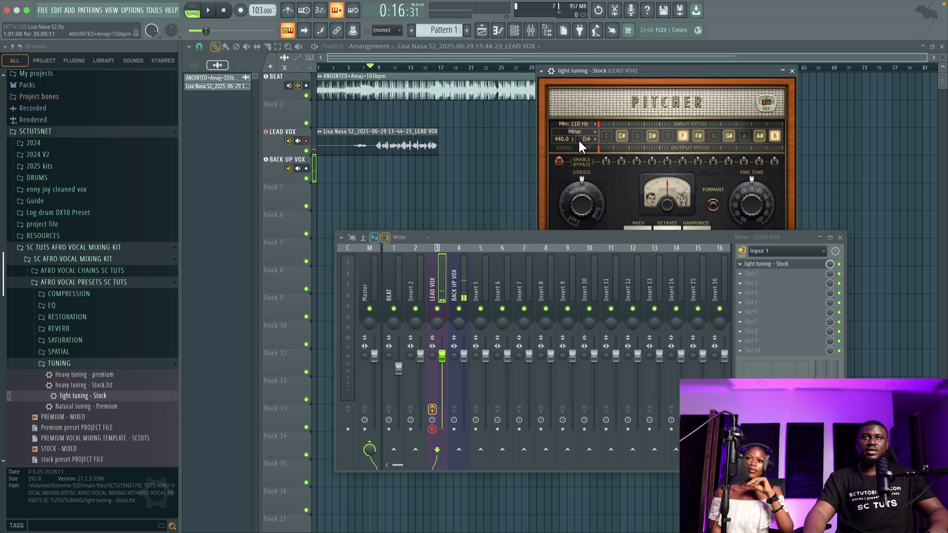
Set the Pitcher scale on LEAD VOX to Major and move the mixer clear of the plugin.
click(580, 132)
click(627, 122)
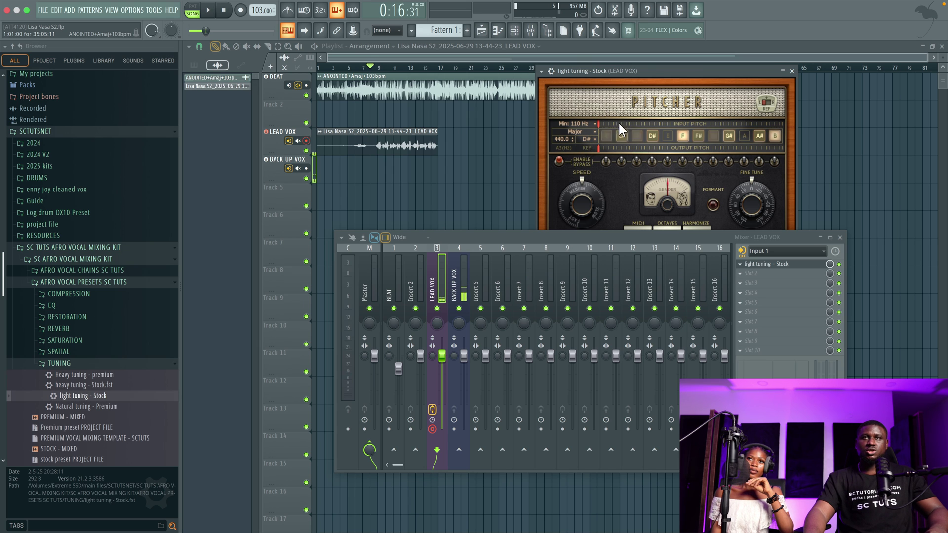
drag(582, 238, 576, 294)
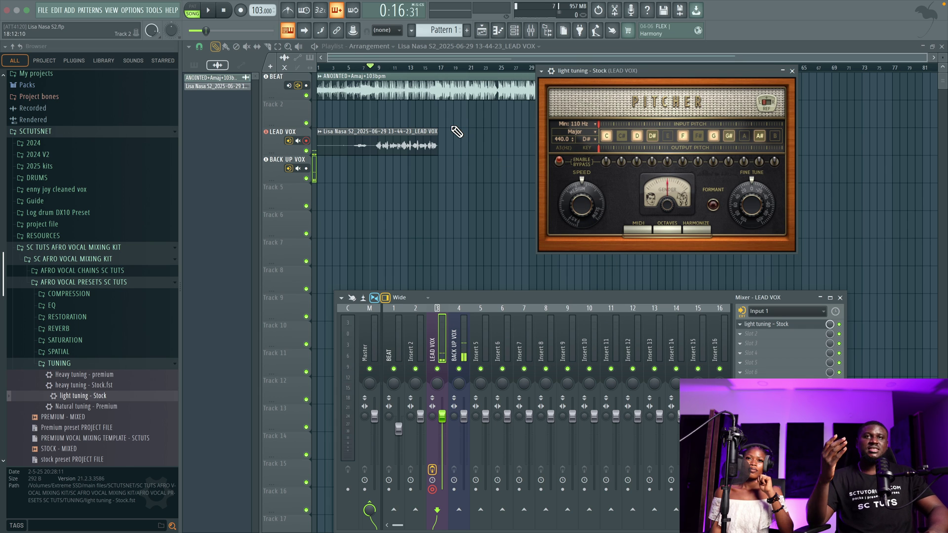
Set the song position to bar 9 and load the vocal leveler - Stock compression preset into the second LEAD VOX effect slot.
click(383, 73)
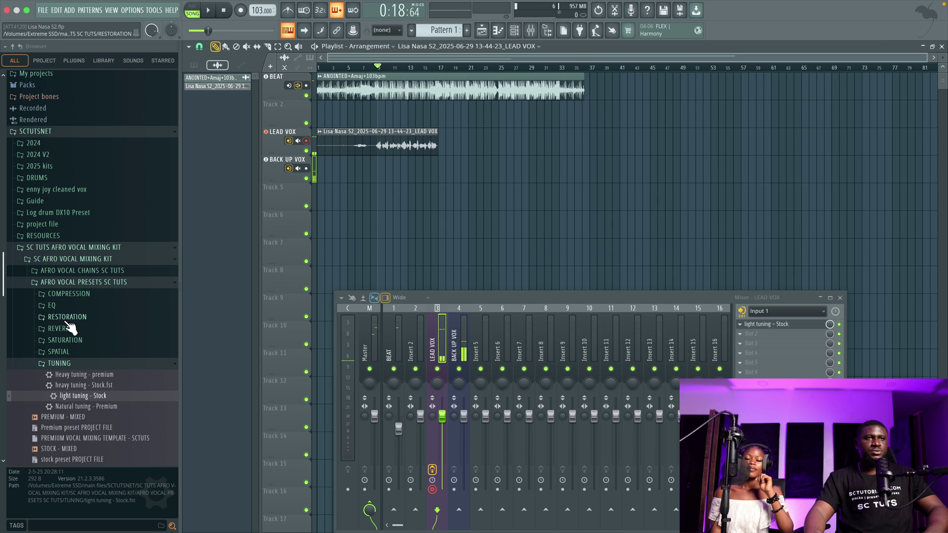
click(69, 294)
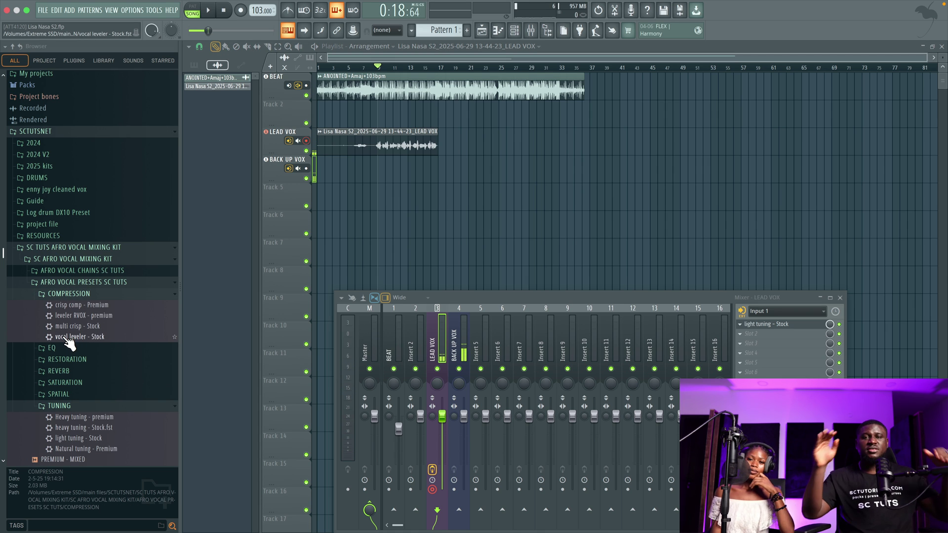
drag(66, 339, 763, 334)
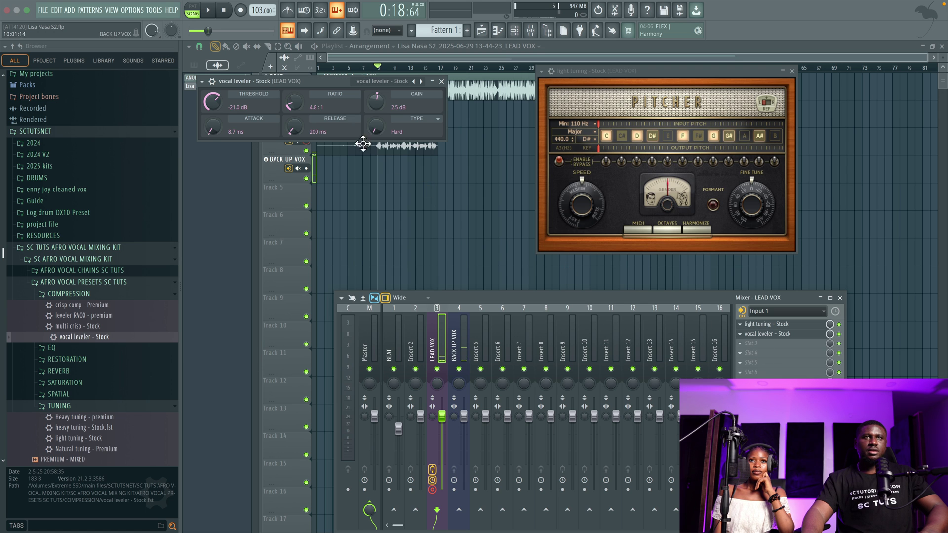
Play the lead vocal through the tuning and compression presets, closing the vocal leveler window and clearing the mixer while listening.
key(space)
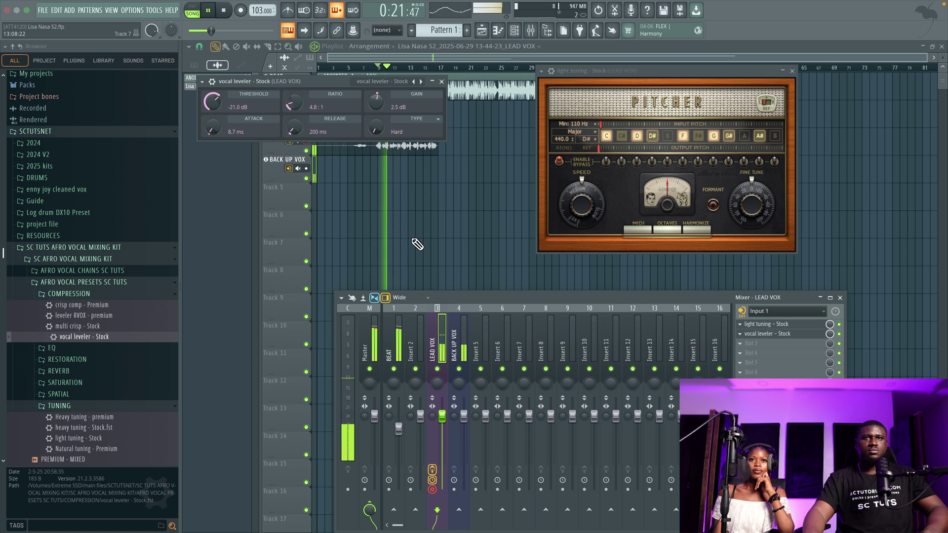
drag(475, 300, 472, 235)
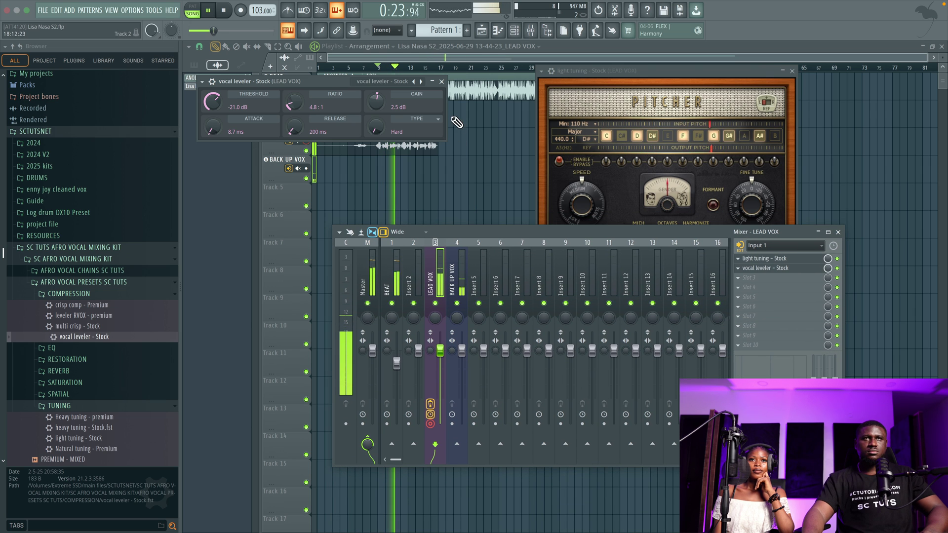
click(441, 82)
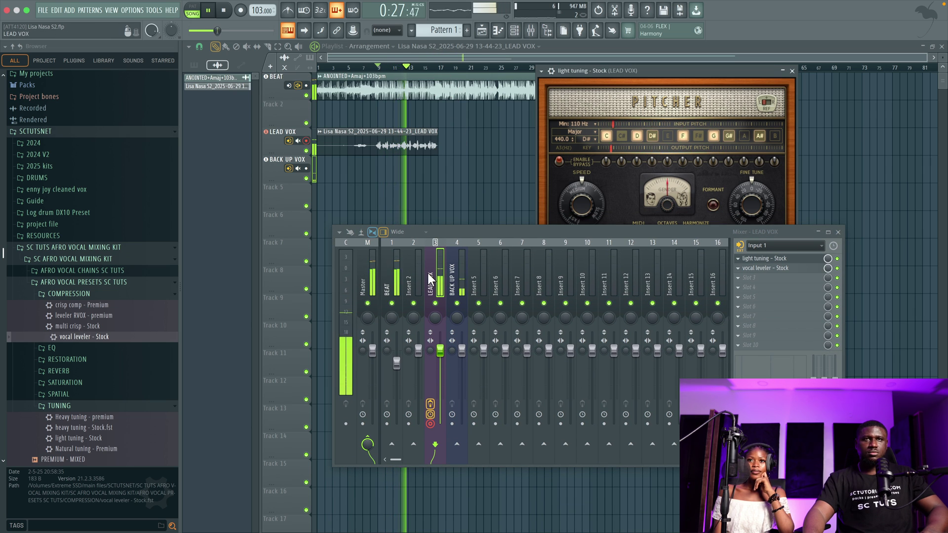
key(space)
click(388, 278)
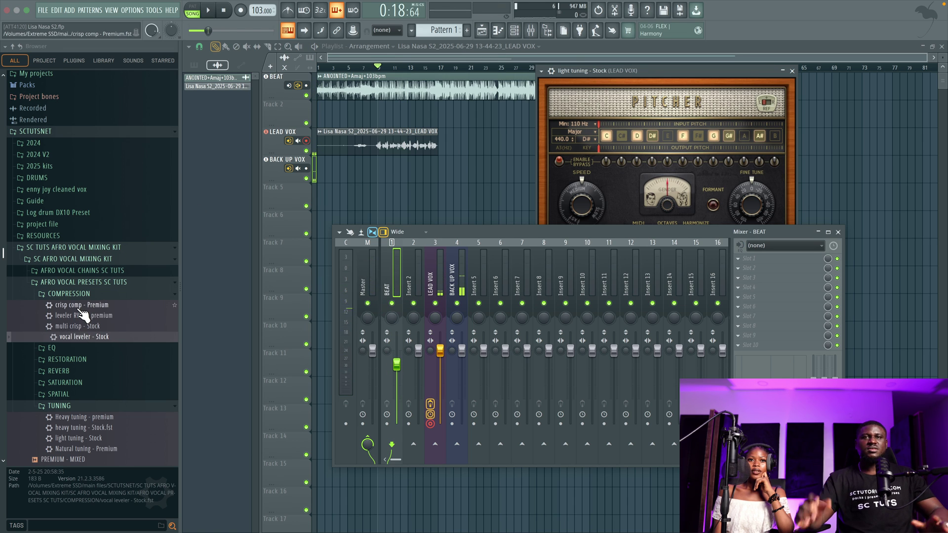
Load the Delay send - STOCK chain onto mixer Insert 7 and route LEAD VOX to it.
click(74, 272)
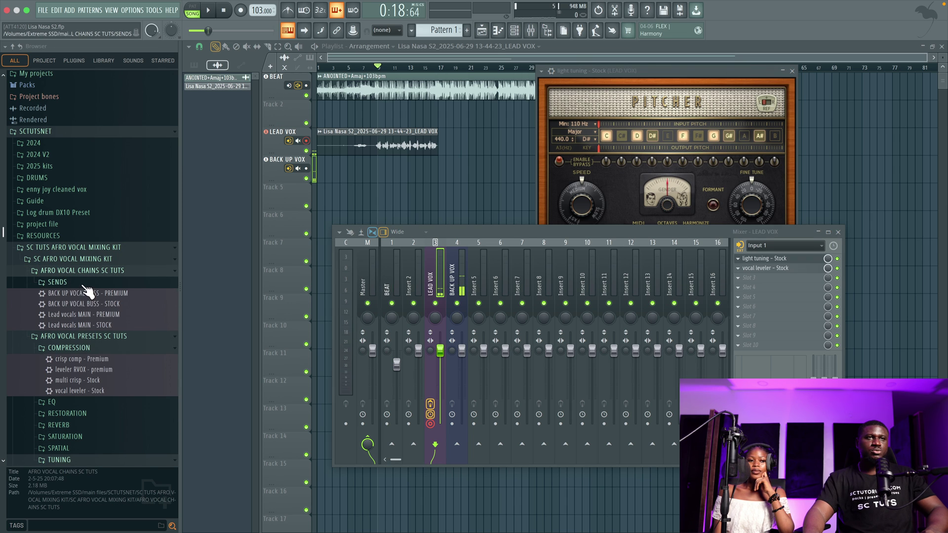
click(86, 285)
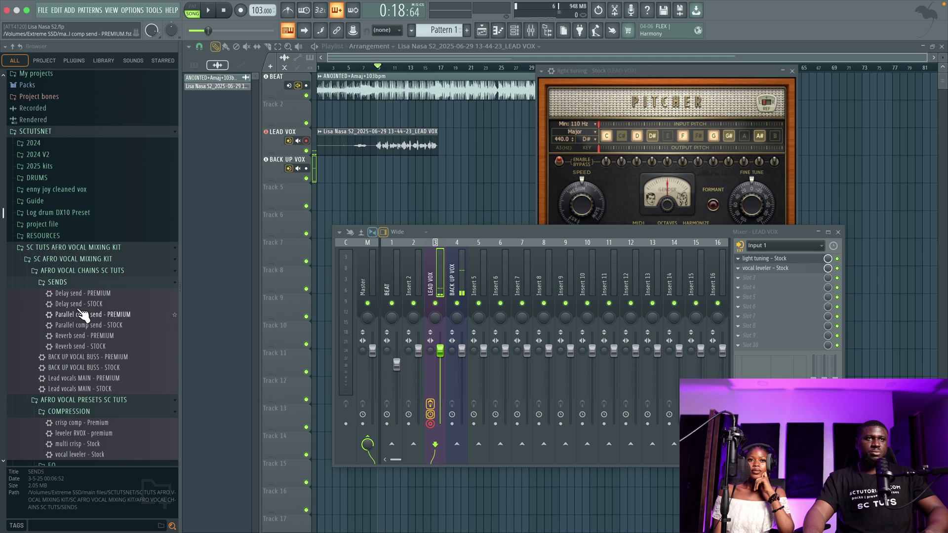
drag(79, 304, 435, 315)
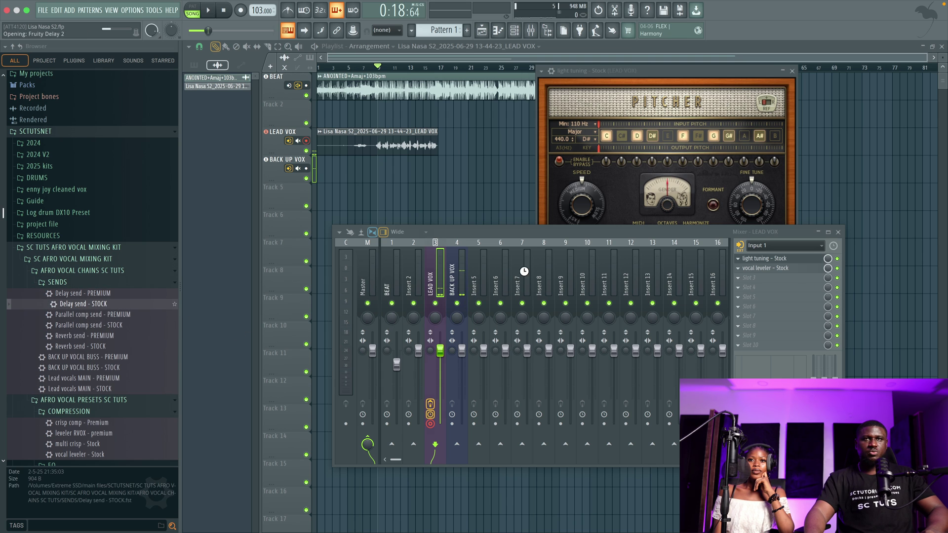
click(441, 285)
click(521, 444)
Listen to the lead vocal with the delay and check the DELAY SEND track's effects and routing.
key(space)
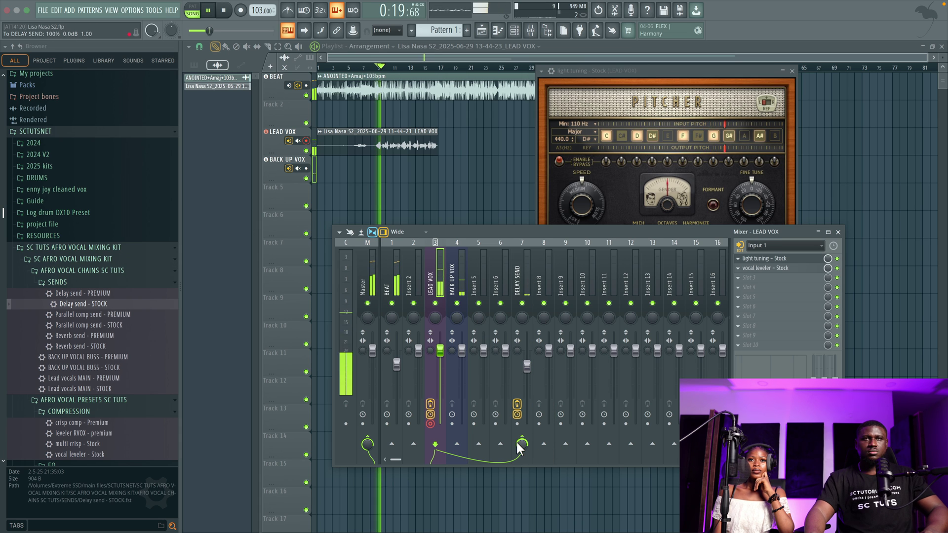
click(527, 276)
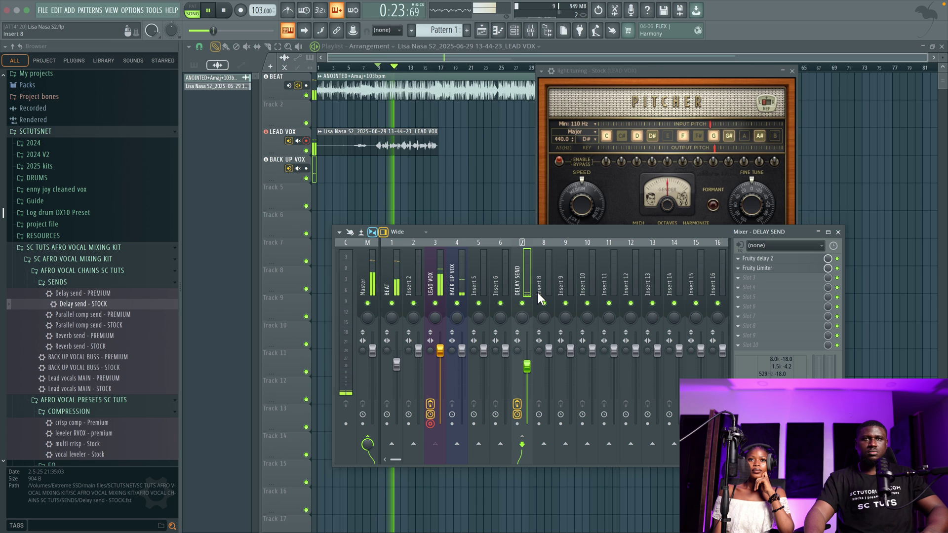
click(439, 287)
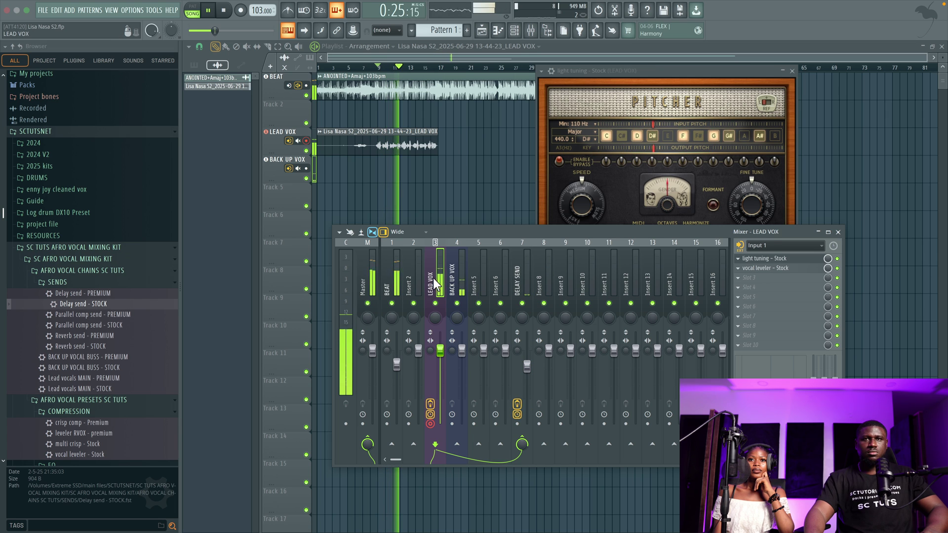
click(523, 277)
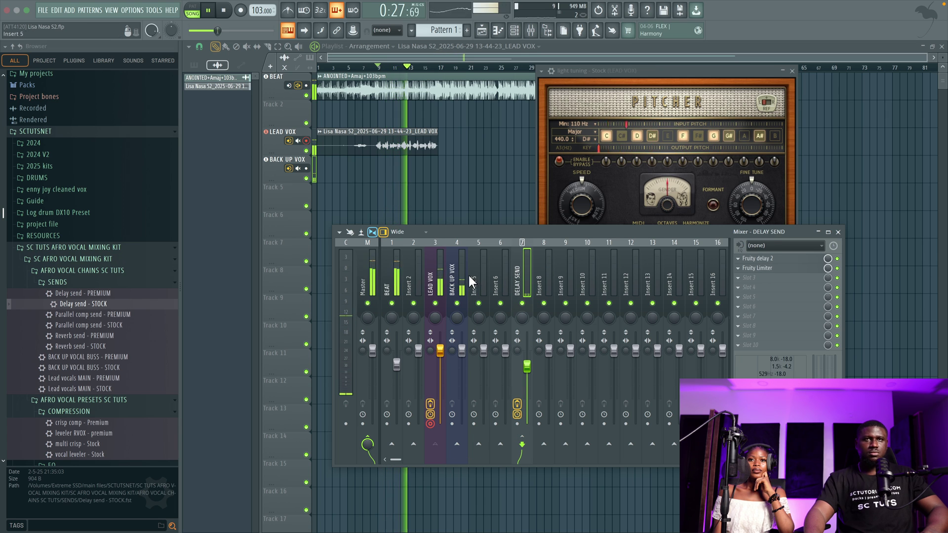
key(space)
Load the Reverb send - STOCK chain onto mixer Insert 8 and route LEAD VOX to it.
click(432, 284)
drag(74, 346, 234, 333)
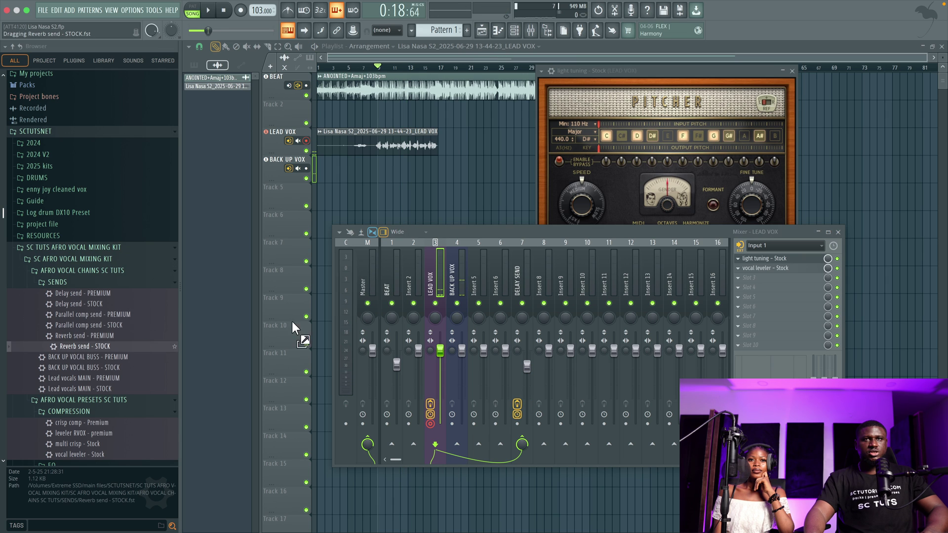
drag(546, 277, 546, 279)
click(426, 278)
click(543, 443)
Lower the REVERB SEND level to about 53% (-11.8 dB) while playing back the lead vocal.
drag(549, 351, 549, 380)
key(space)
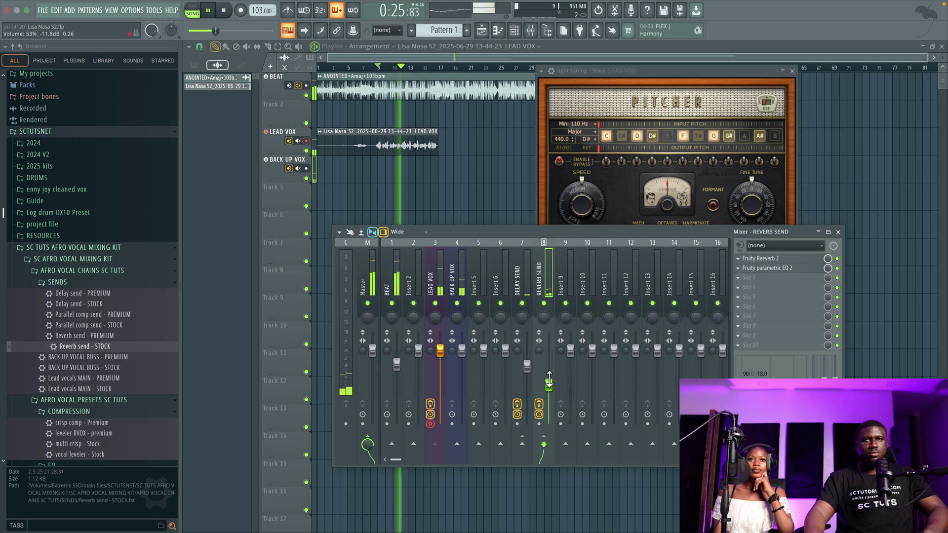
drag(549, 381, 548, 382)
click(430, 287)
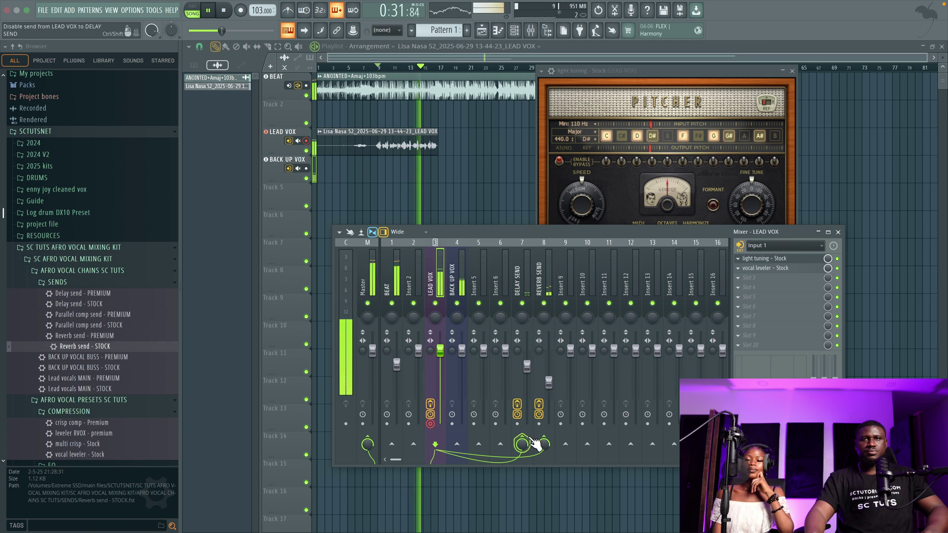
key(space)
Adjust the LEAD VOX reverb send amount and set the REVERB SEND level to 57% (-10.6 dB) while listening.
drag(541, 446, 541, 450)
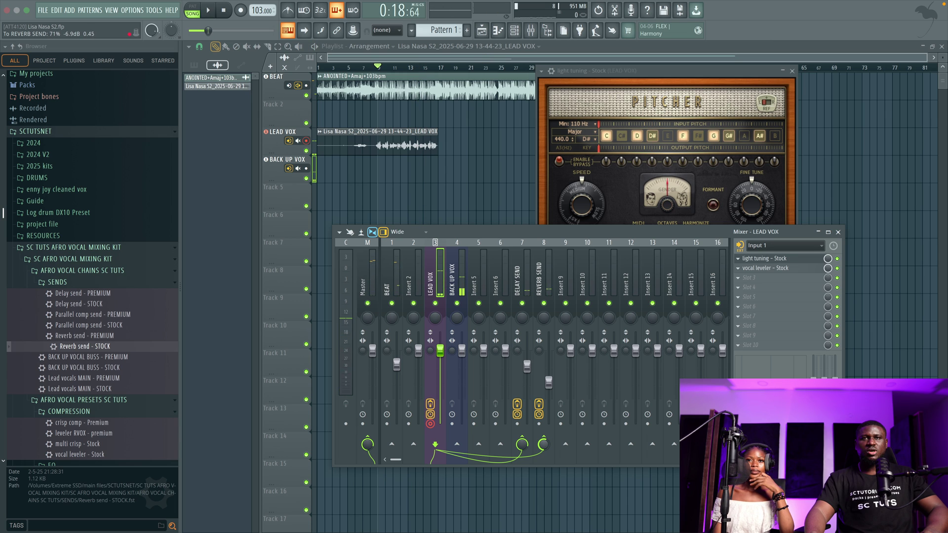
drag(548, 382, 549, 369)
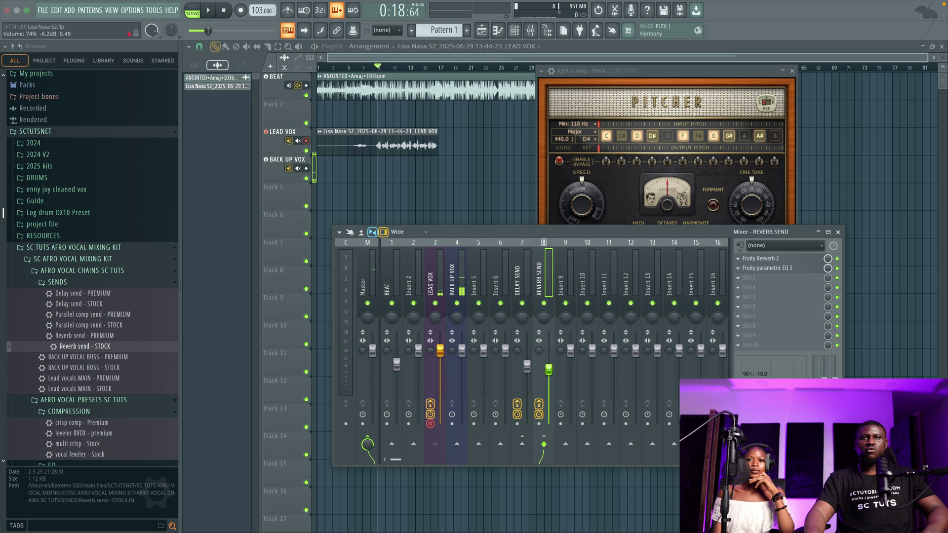
key(space)
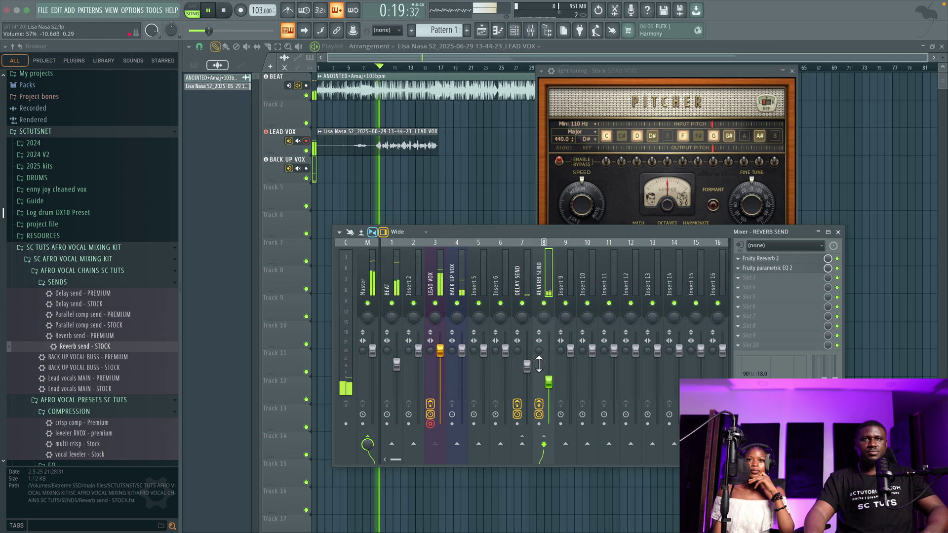
click(437, 264)
mouse_move(543, 444)
mouse_down()
mouse_move(543, 457)
mouse_move(541, 445)
mouse_up()
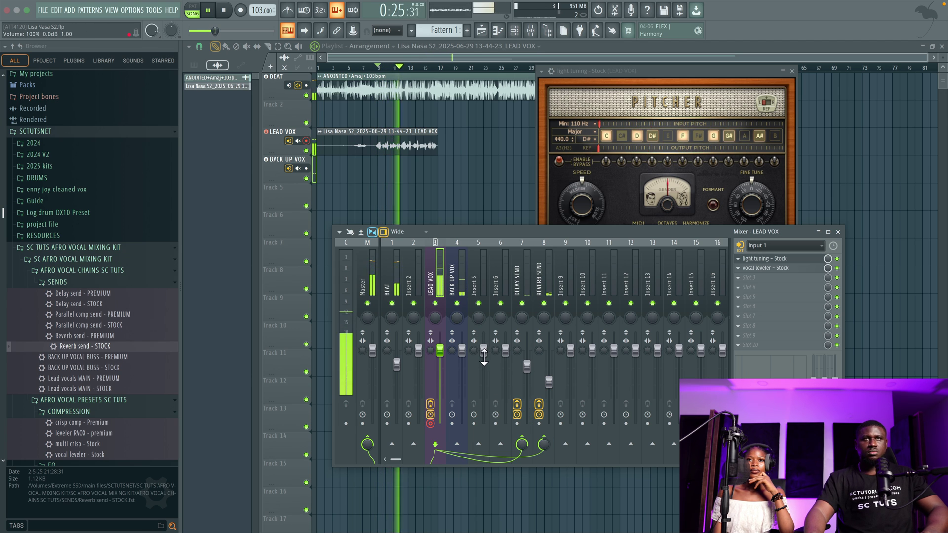
Compare the lead vocal with and without its effects and sends, and close the Pitcher window.
key(space)
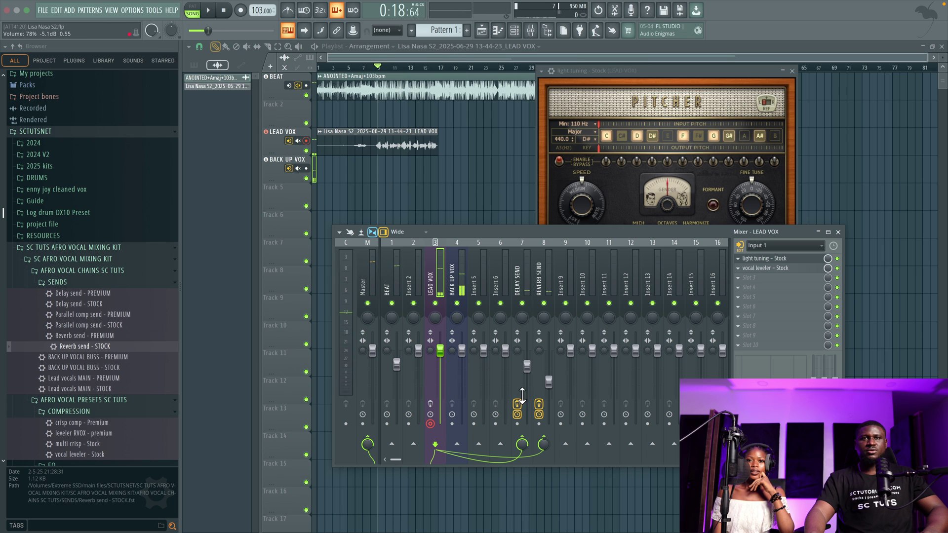
key(space)
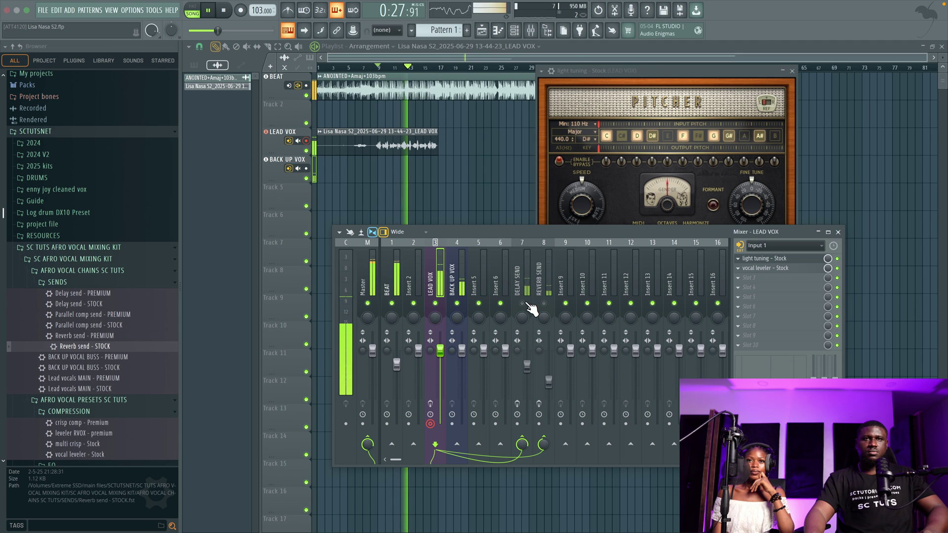
key(space)
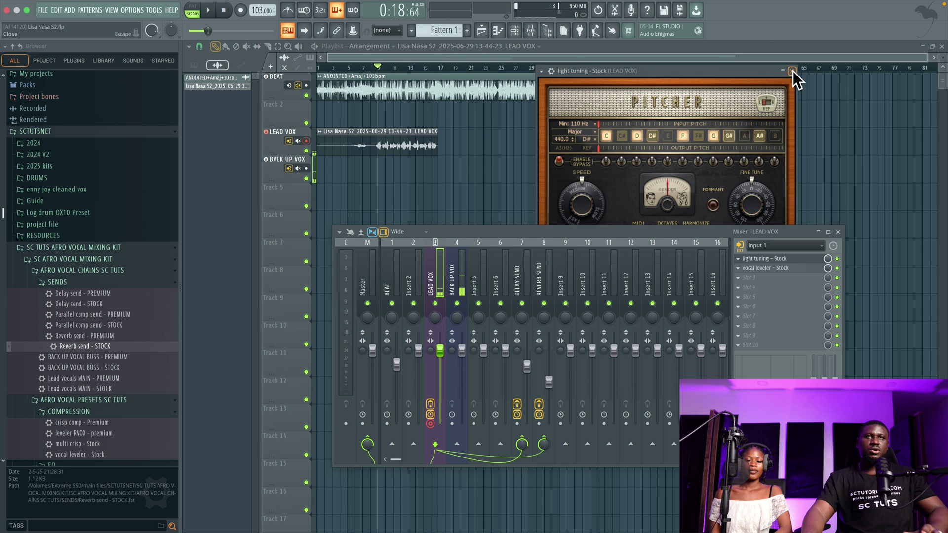
click(793, 70)
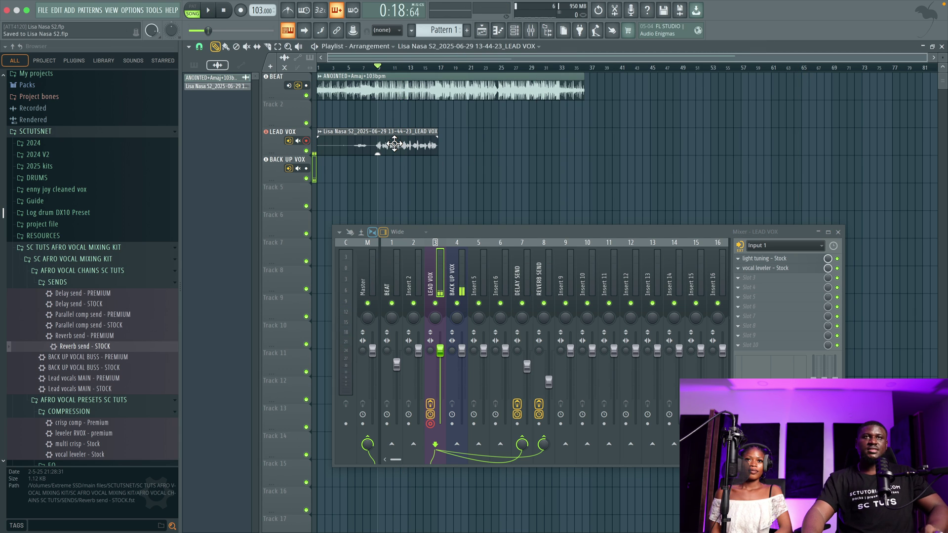
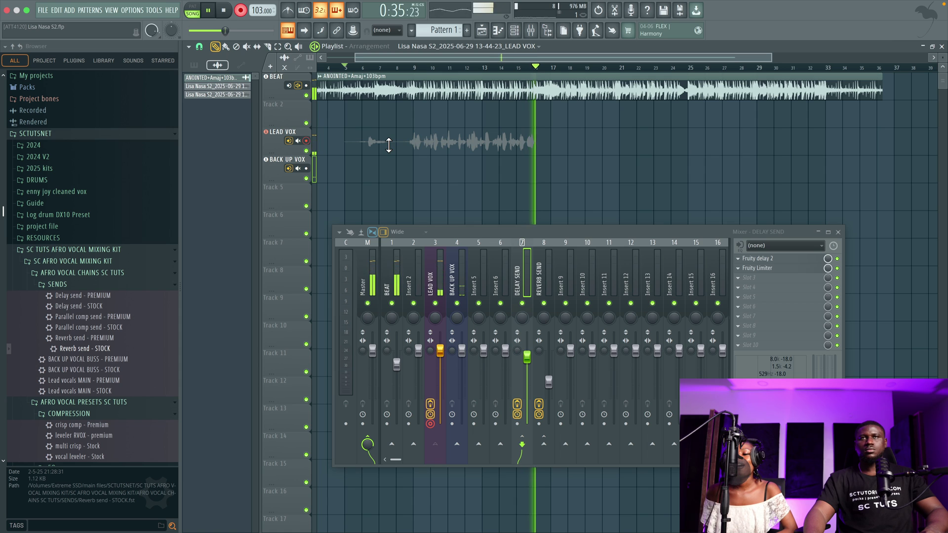
Stop recording the new LEAD VOX take and play it back from bar 8.
key(space)
key(space)
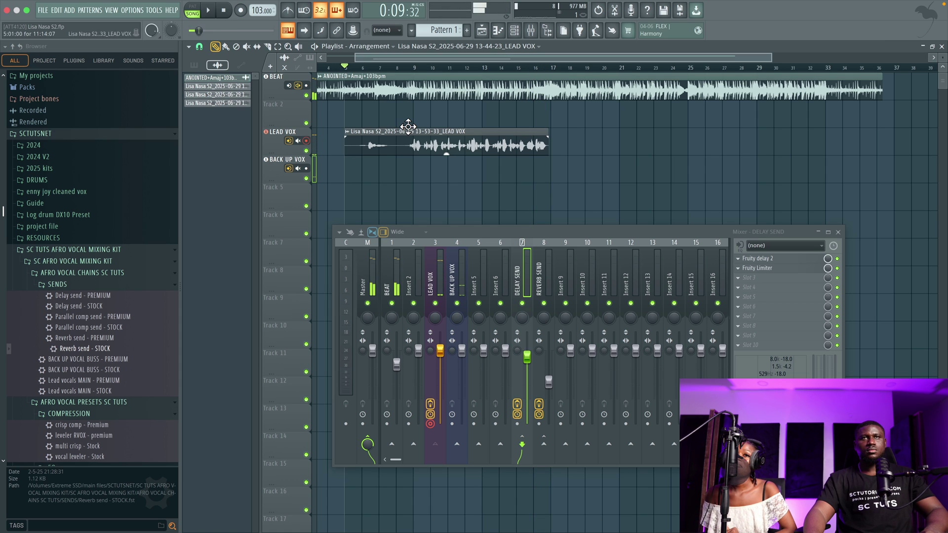
click(395, 67)
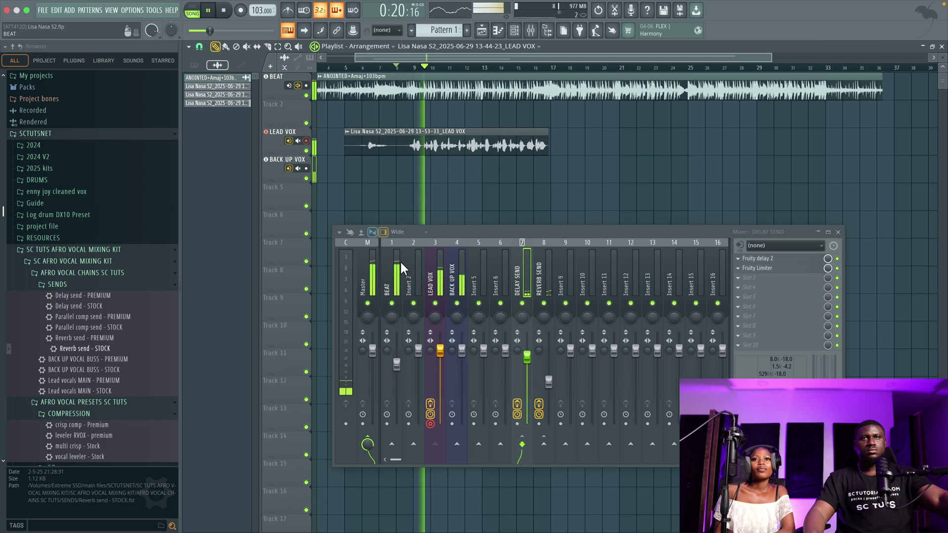
Check the lead vocal clip's channel settings and lower the LEAD VOX mixer fader slightly while the take plays.
click(446, 145)
double_click(446, 145)
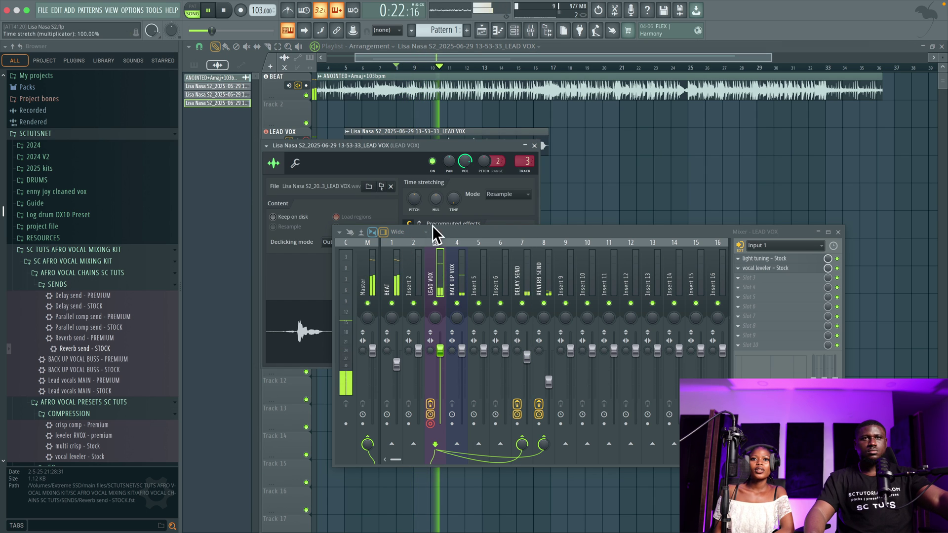
drag(434, 350, 434, 356)
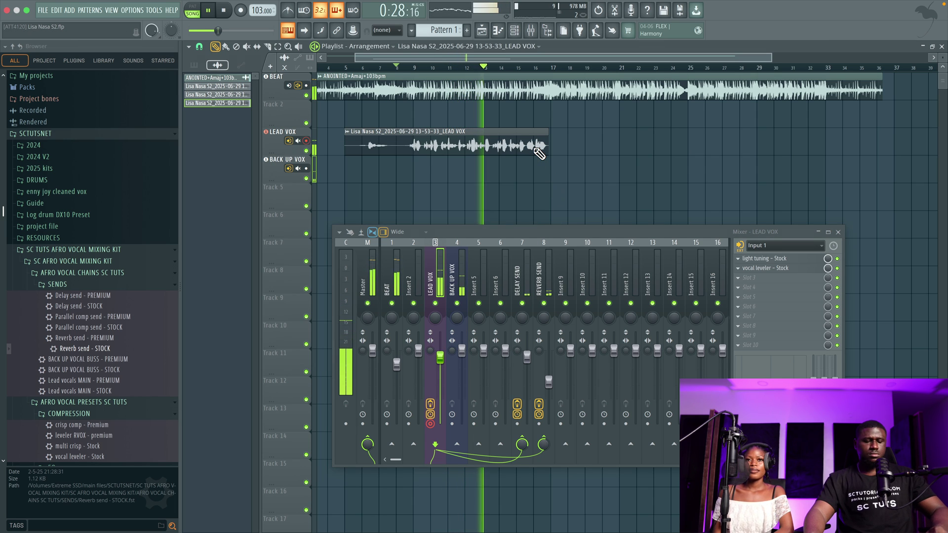
click(534, 145)
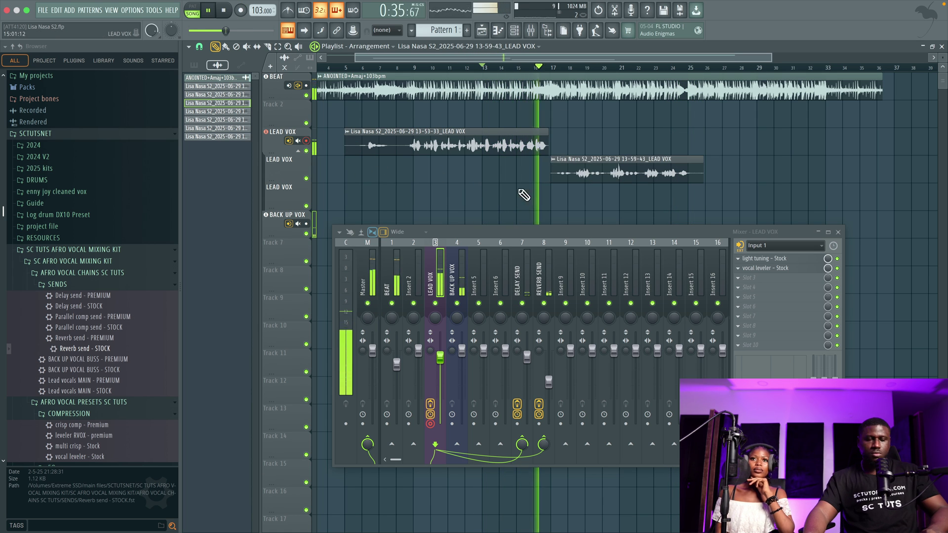
Slice the 13-59-43 take on the second LEAD VOX lane at its phrase boundaries.
scroll(524, 195, up, 3)
key(c)
click(610, 170)
drag(649, 152, 654, 187)
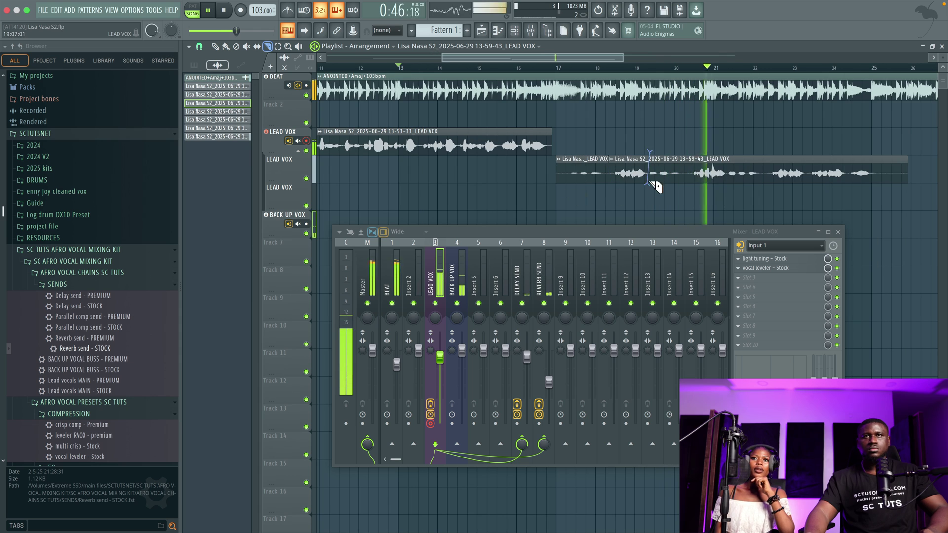
click(733, 170)
click(774, 170)
Delete the unwanted opening and in-between slices of the 13-59-43 take, leaving three phrases on the second LEAD VOX lane.
right_click(592, 167)
key(p)
right_click(668, 171)
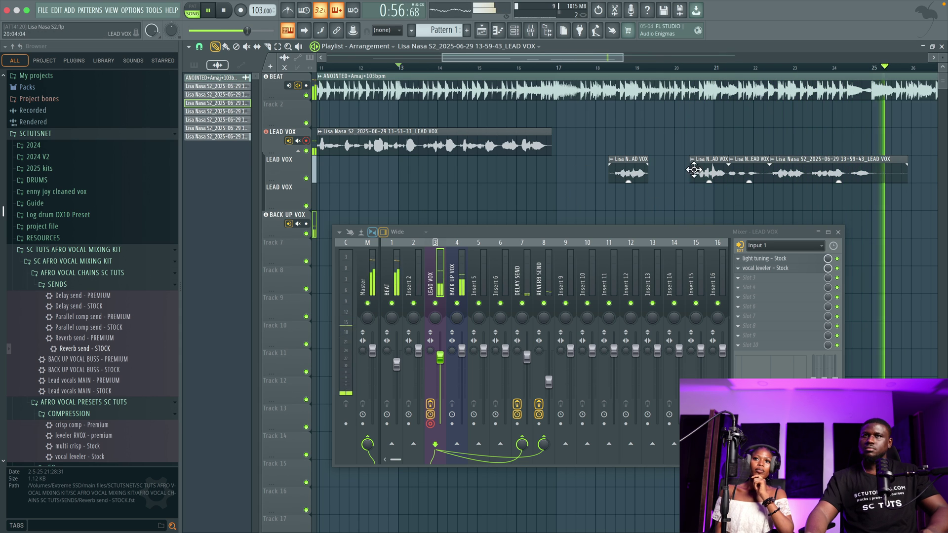
right_click(749, 172)
click(604, 68)
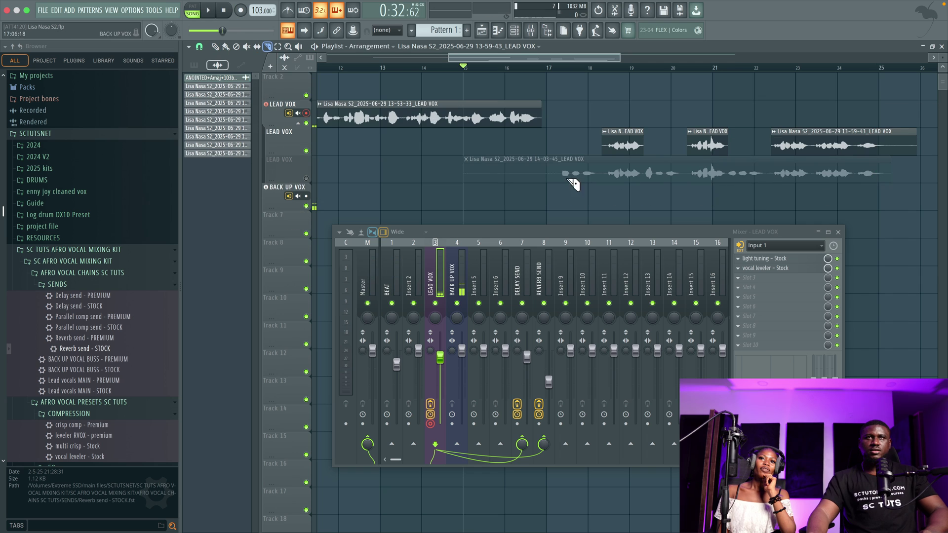
Set the playlist snap to 1/4 beat and slice the 14-03-45 take on the third LEAD VOX lane around its phrases.
click(199, 46)
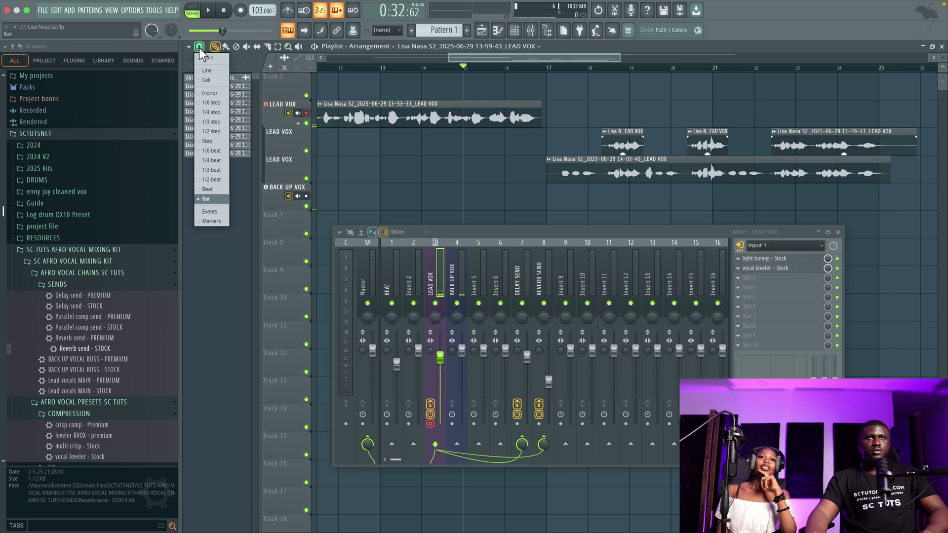
click(218, 161)
click(267, 46)
click(600, 173)
scroll(615, 178, up, 2)
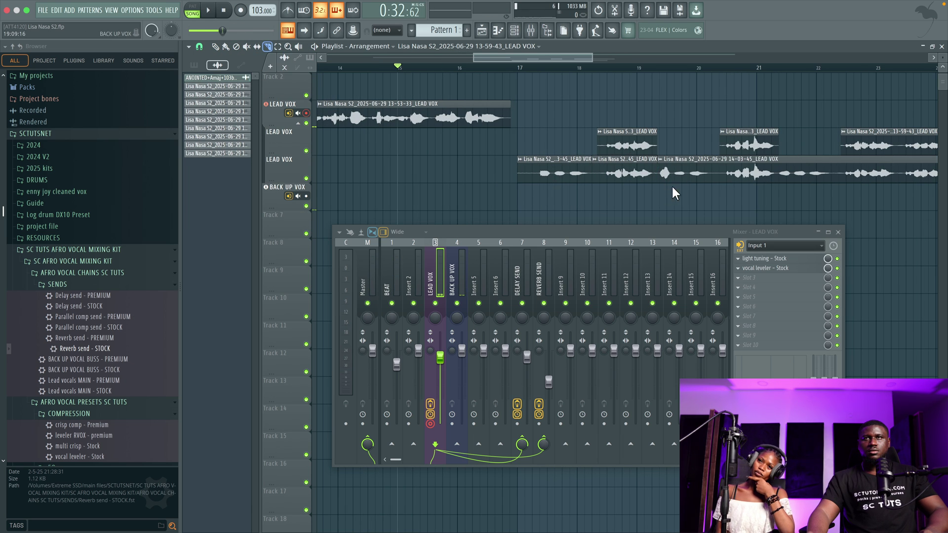
scroll(829, 182, down, 2)
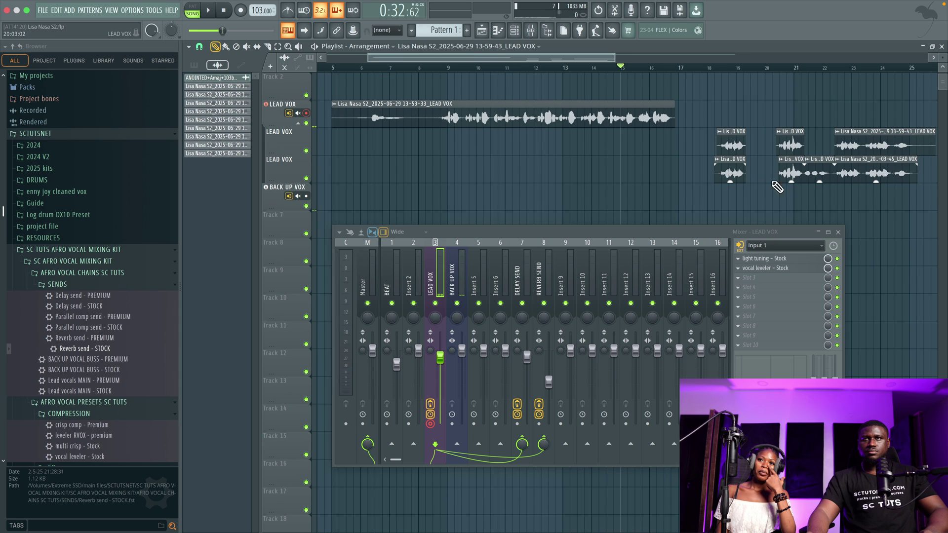
Delete the third-lane slices that overlap the second-lane phrases, keeping only the three parts that fill the gaps.
drag(875, 171, 749, 154)
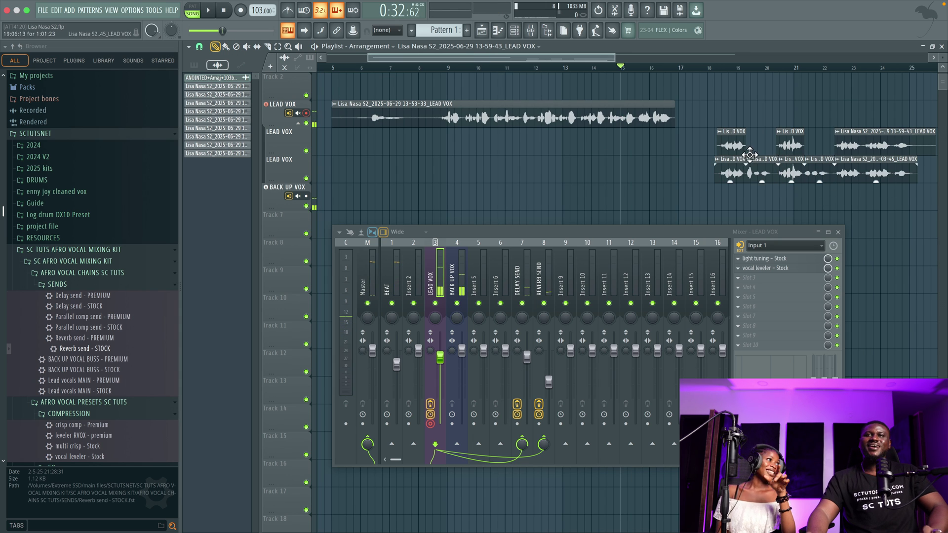
right_click(789, 171)
right_click(859, 173)
Play back the combined lead vocal lanes from bar 15 and save the project.
key(space)
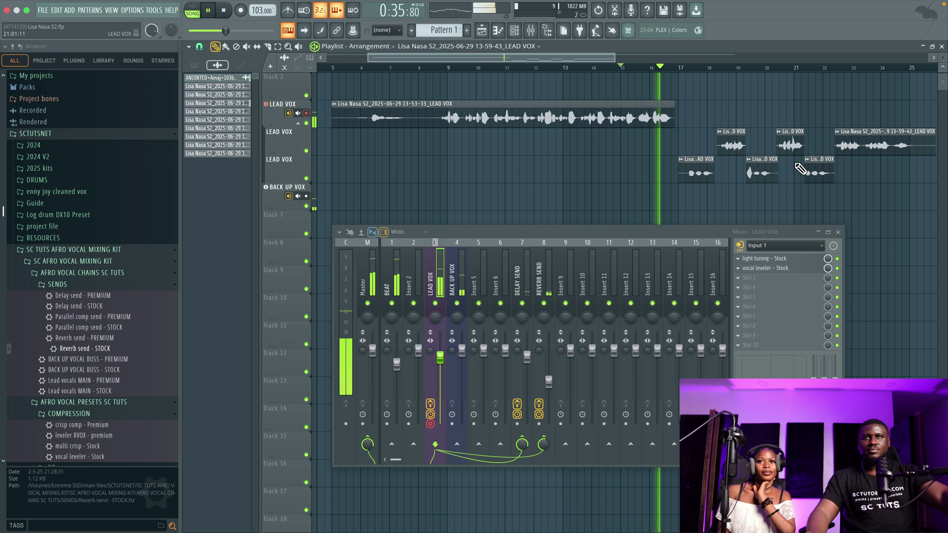
key(super+s)
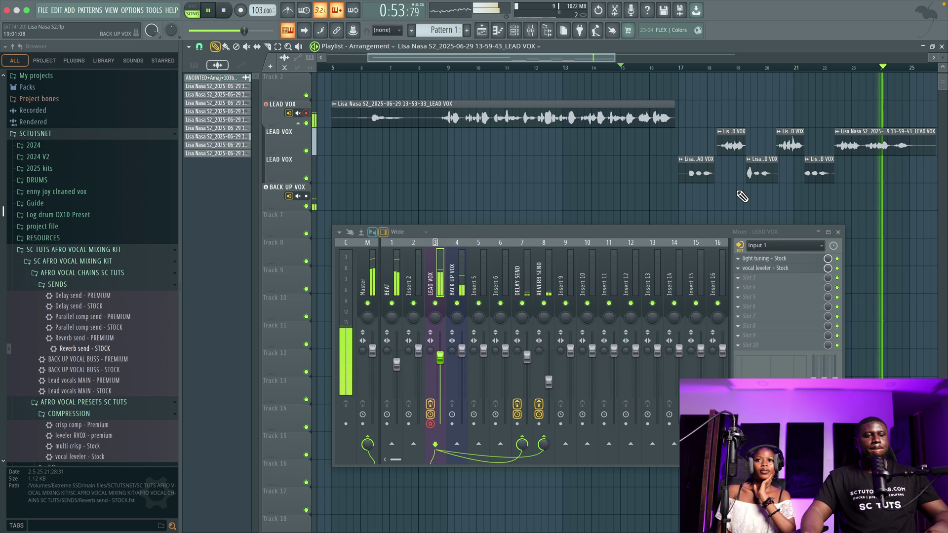
scroll(742, 196, down, 1)
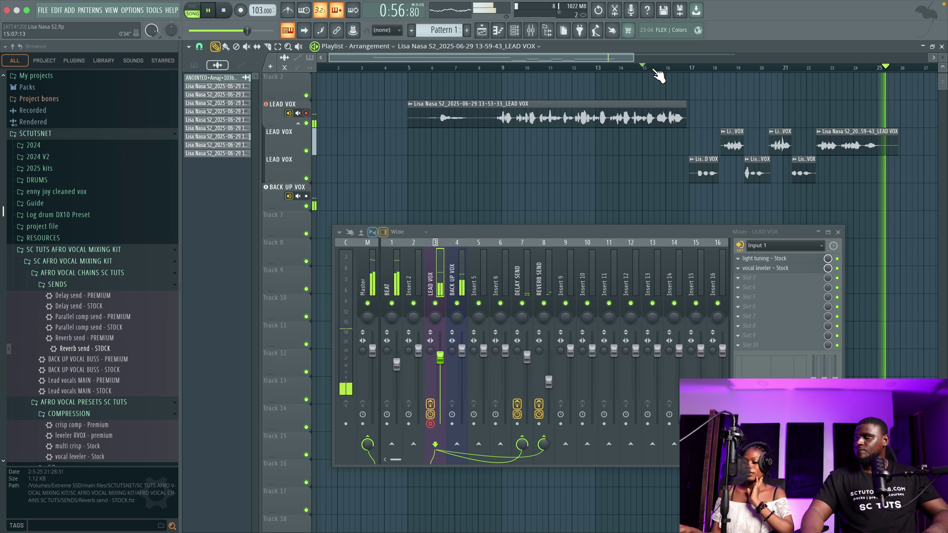
Record a new LEAD VOX take starting at bar 23 and play it back.
key(space)
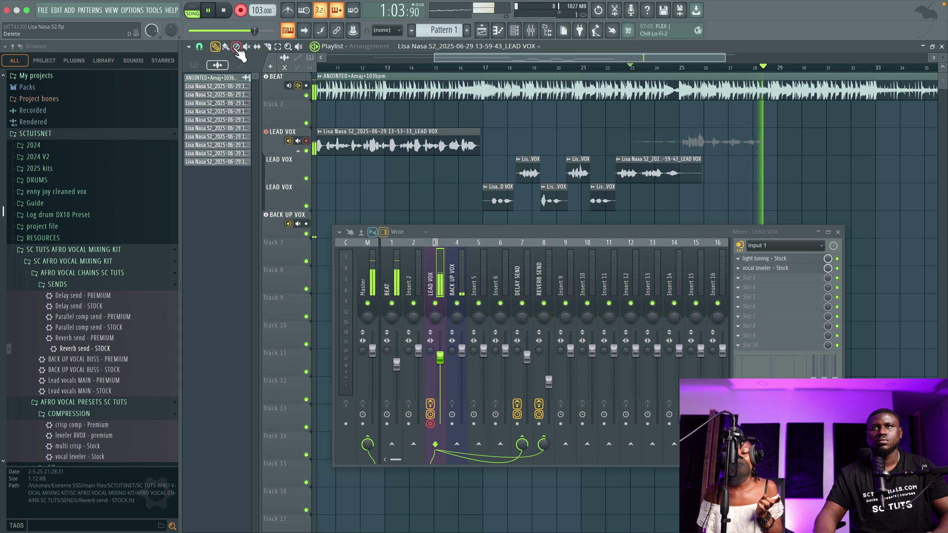
scroll(433, 123, down, 1)
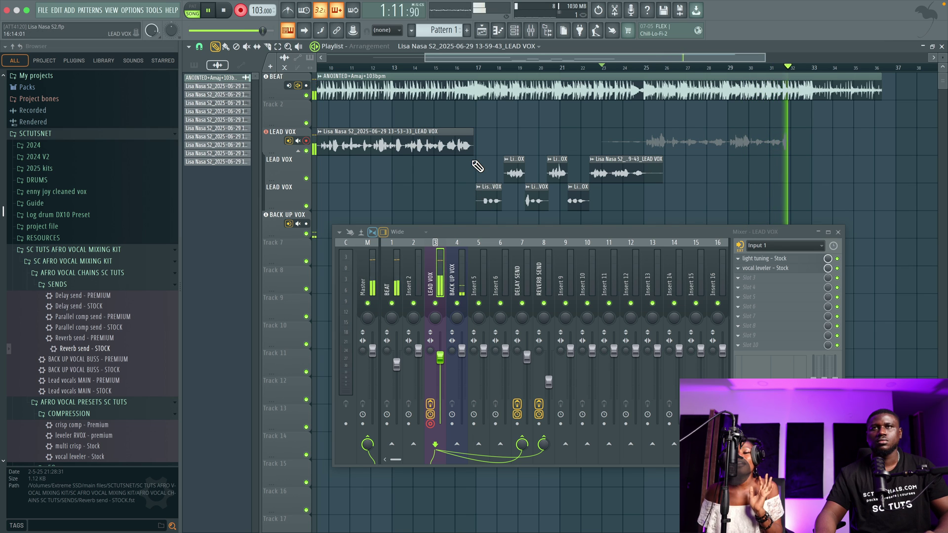
scroll(478, 167, down, 1)
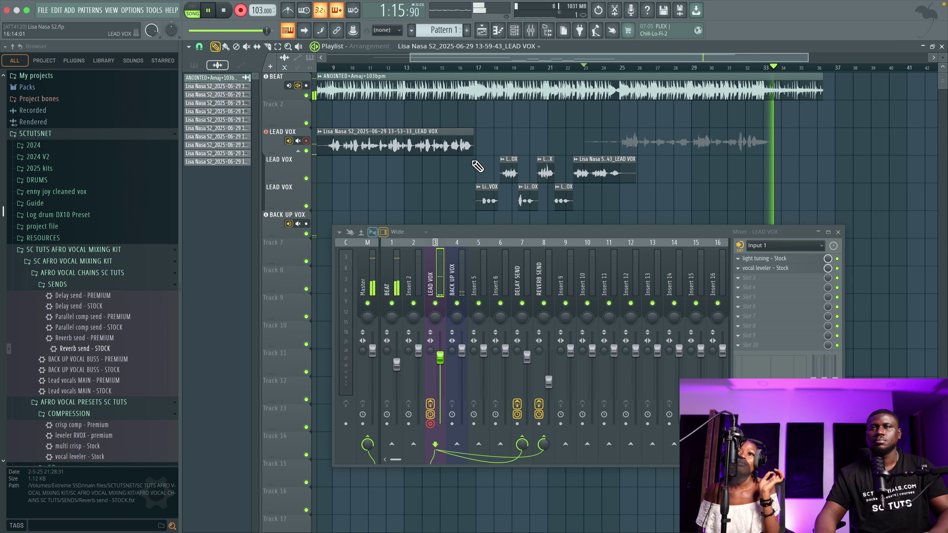
key(space)
key(space)
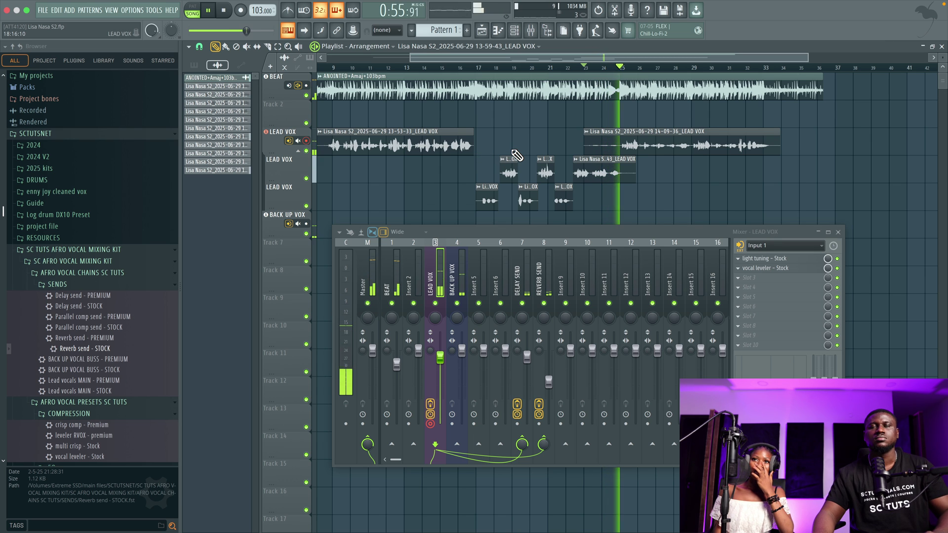
Slice the 14-09-36 LEAD VOX take at bars 26, 29 and 30.
ctrl+scroll(704, 168, up, 4)
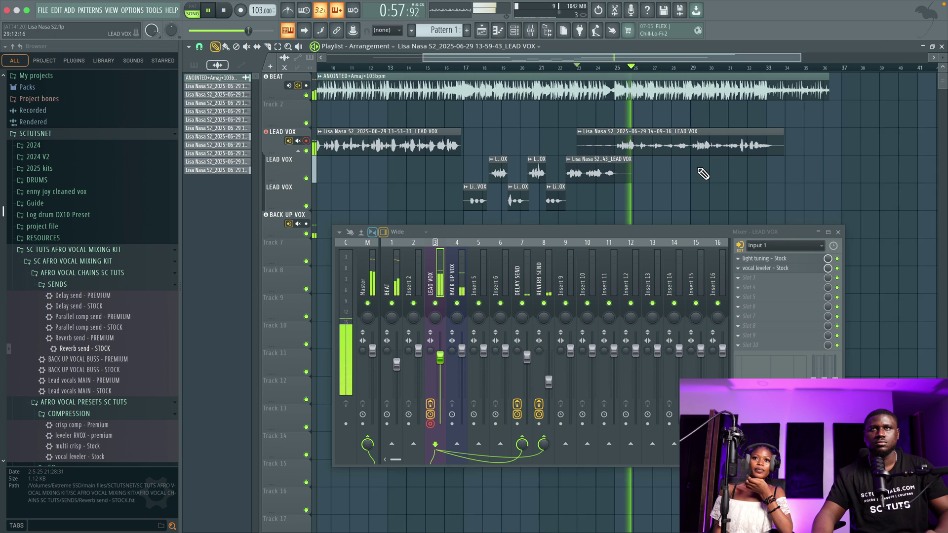
key(c)
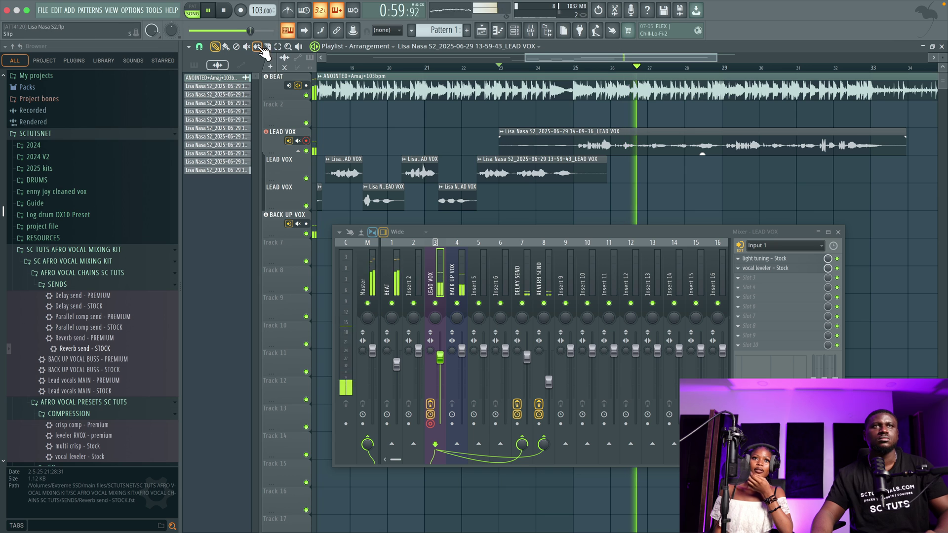
ctrl+scroll(604, 143, up, 1)
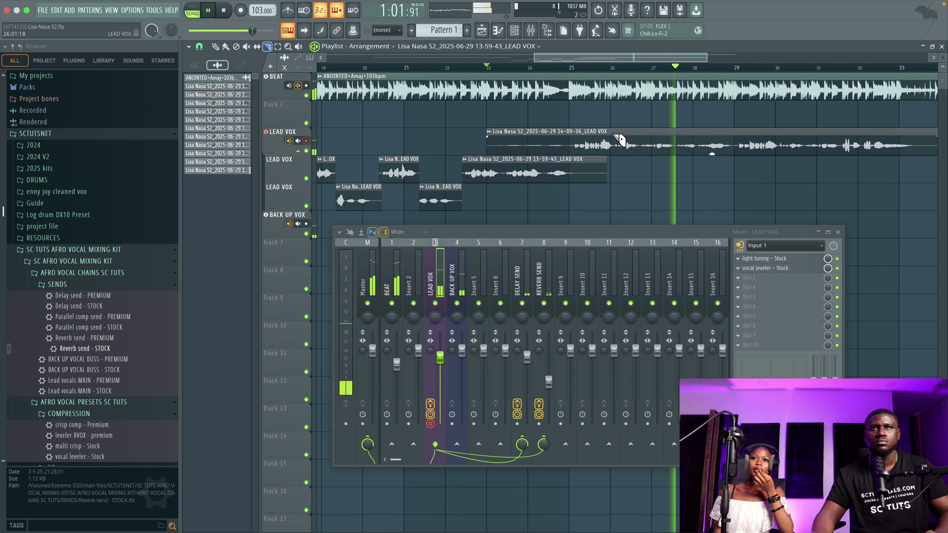
click(612, 143)
click(731, 144)
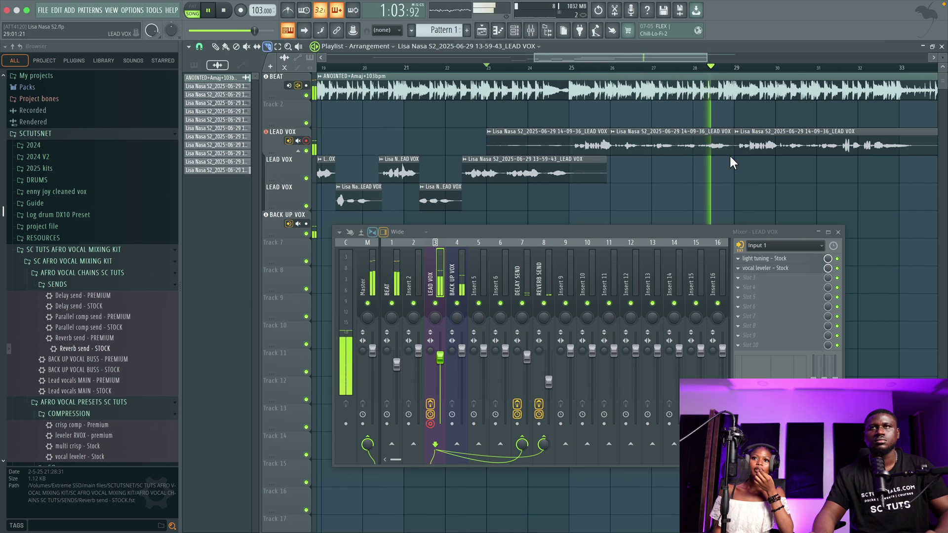
click(776, 153)
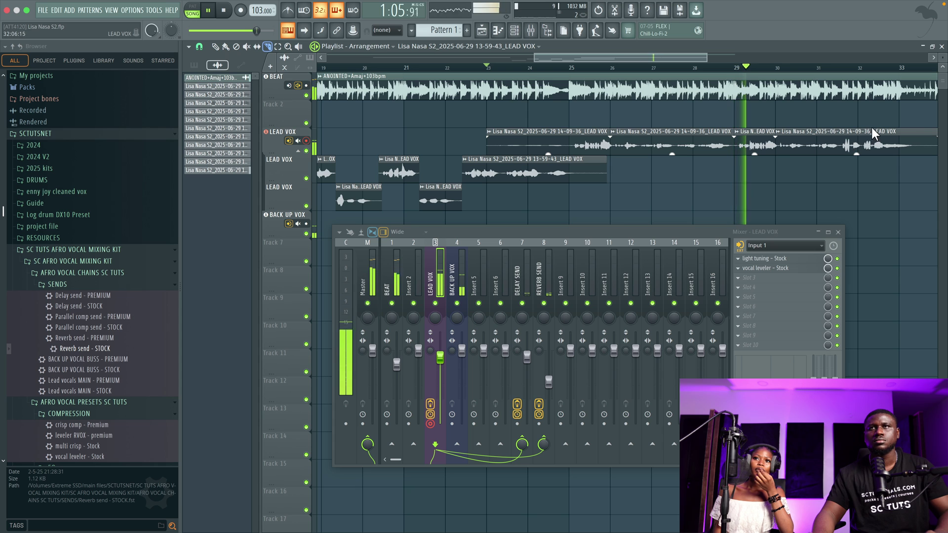
Set the snap to 1/4 beat and slice the end of the 14-09-36 take midway through bar 31.
click(199, 48)
click(215, 159)
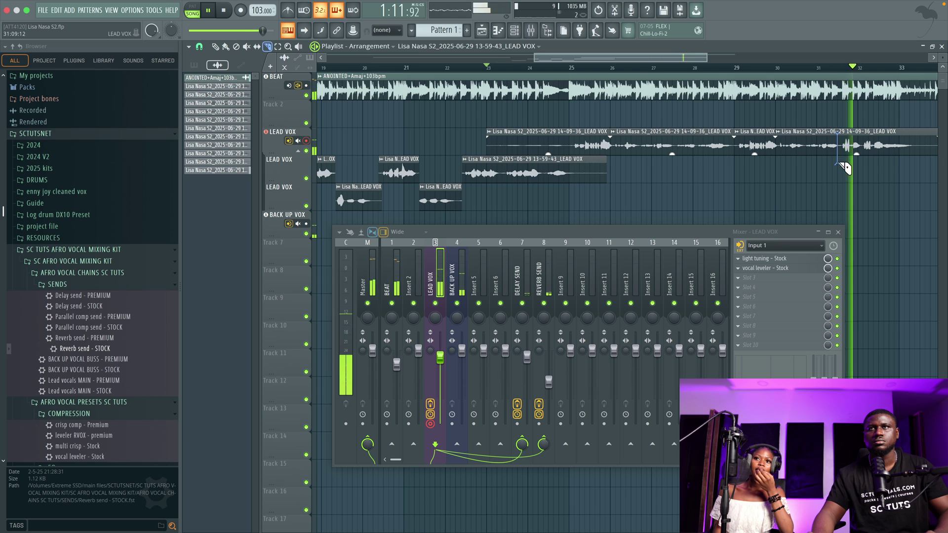
drag(838, 131, 844, 168)
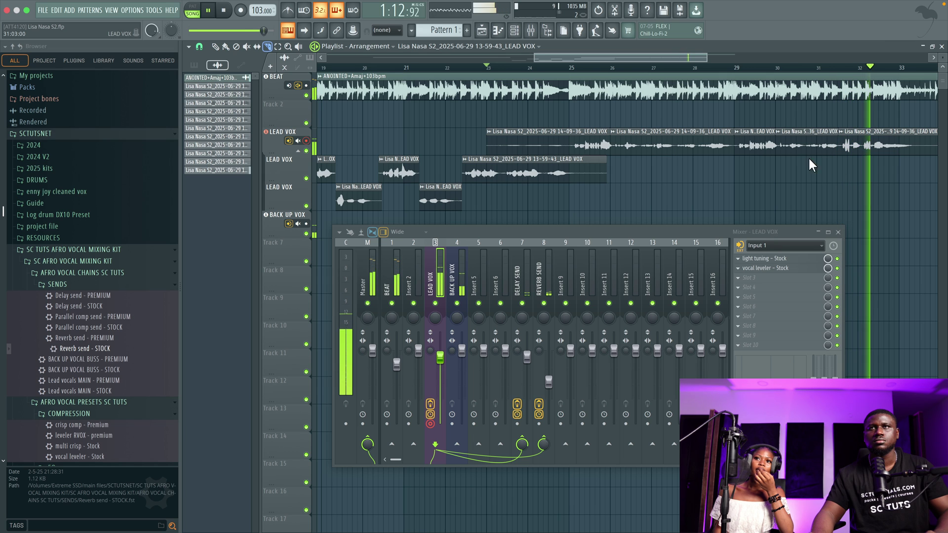
Set the gain of the slice starting at bar 30 to 4.9 dB and the one starting at bar 26 to 5.6 dB.
click(216, 47)
key(space)
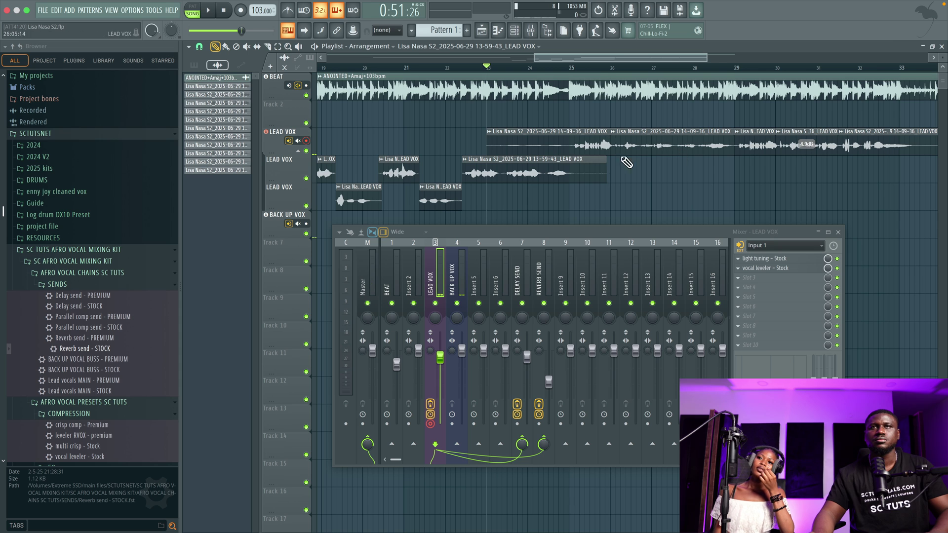
key(space)
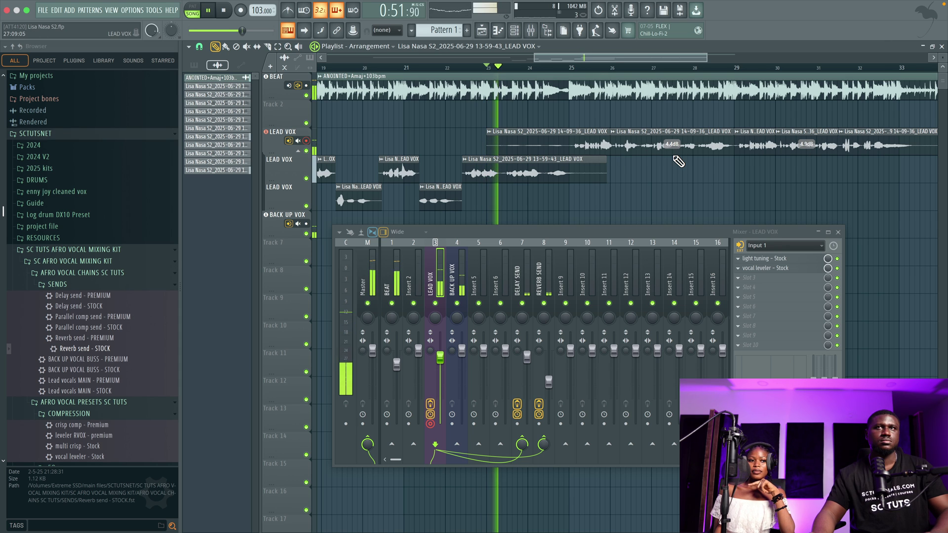
drag(675, 157, 672, 146)
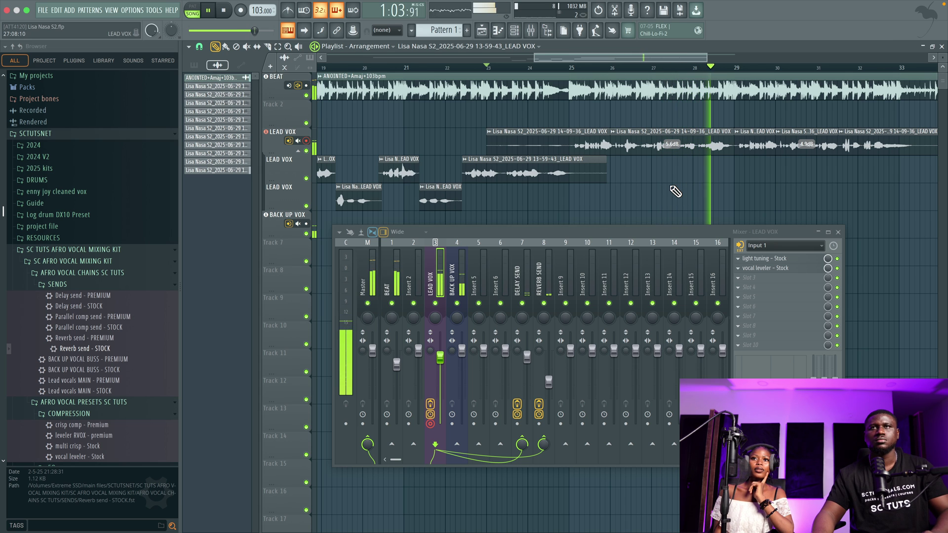
Raise the gain of the slice between bars 29 and 30 to 0.7 dB and save the project.
scroll(676, 191, down, 1)
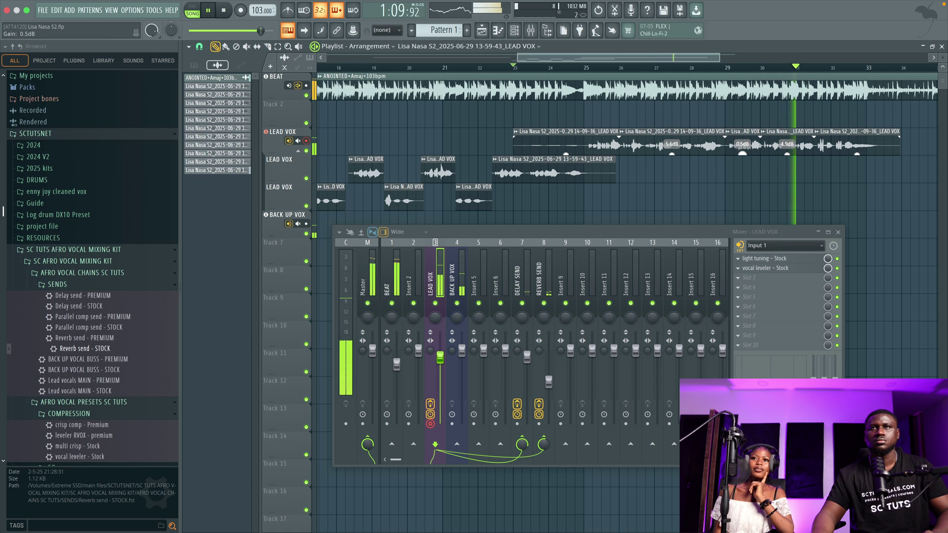
scroll(713, 184, down, 1)
scroll(714, 184, down, 1)
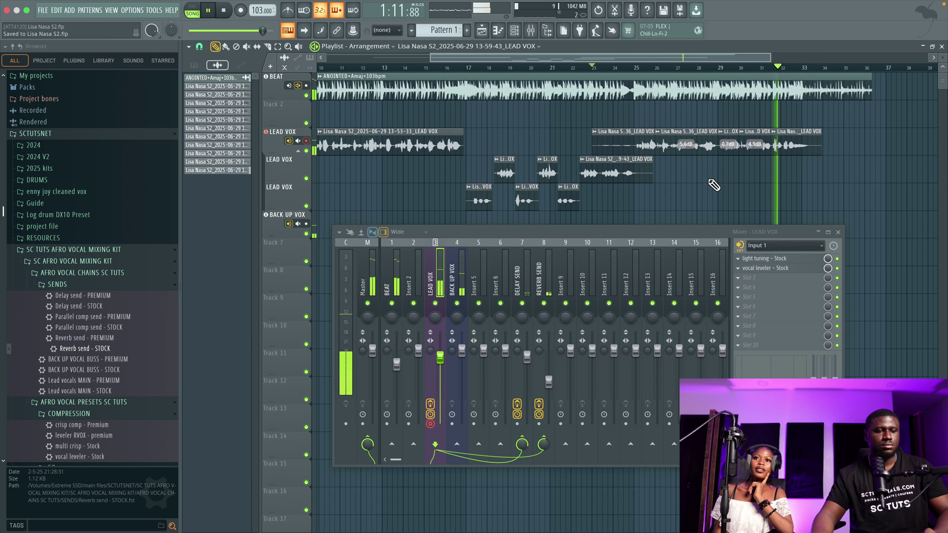
scroll(714, 185, down, 1)
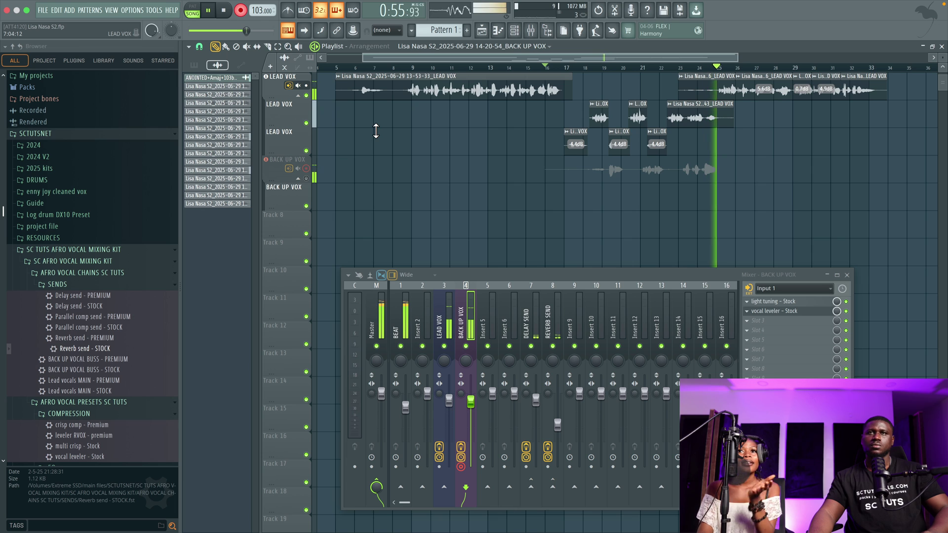
Finish recording the BACK UP VOX take and trim its start to about bar 21 while playing it back.
key(space)
key(space)
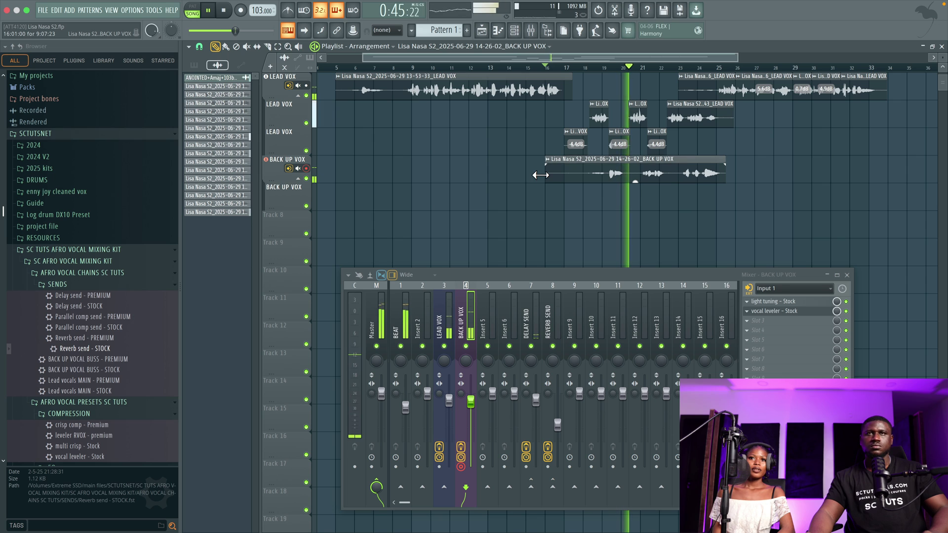
drag(540, 175, 604, 177)
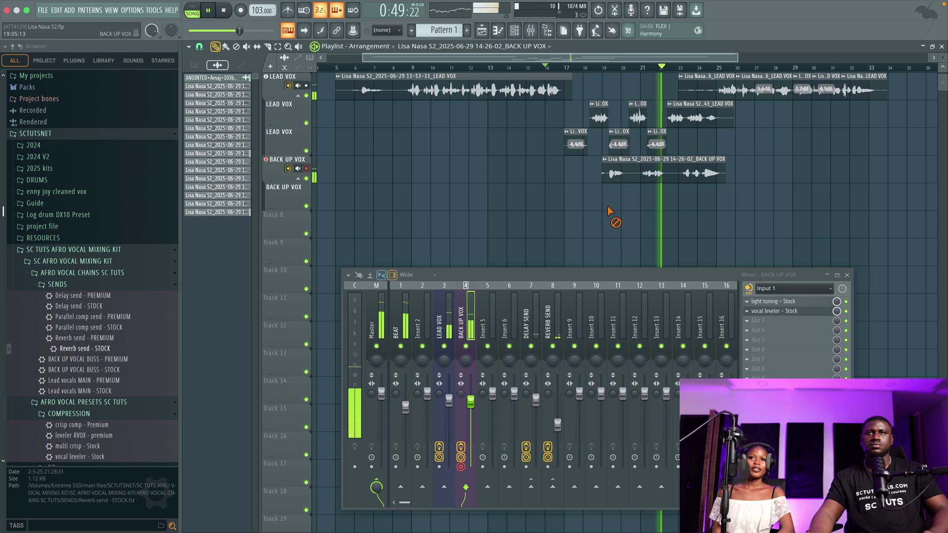
drag(597, 177, 645, 186)
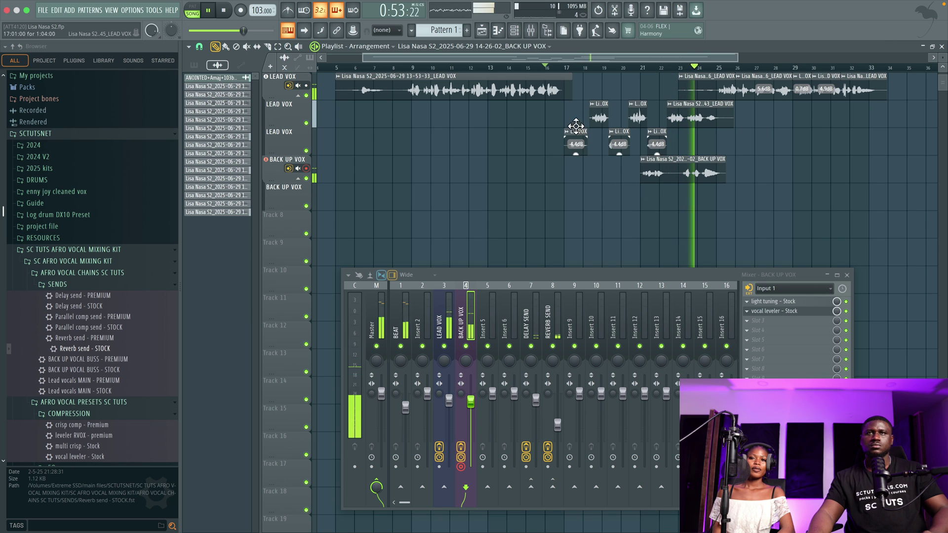